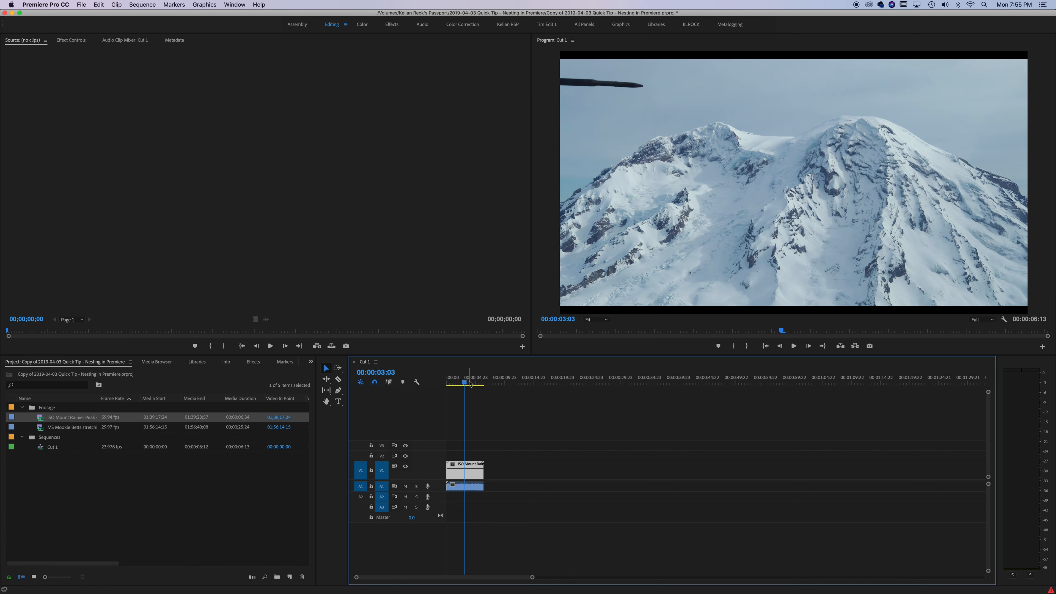
Preview the Mount Rainier clip in the Cut 1 sequence and cut it at two points around the section to keep.
{"action": "key", "text": "space"}
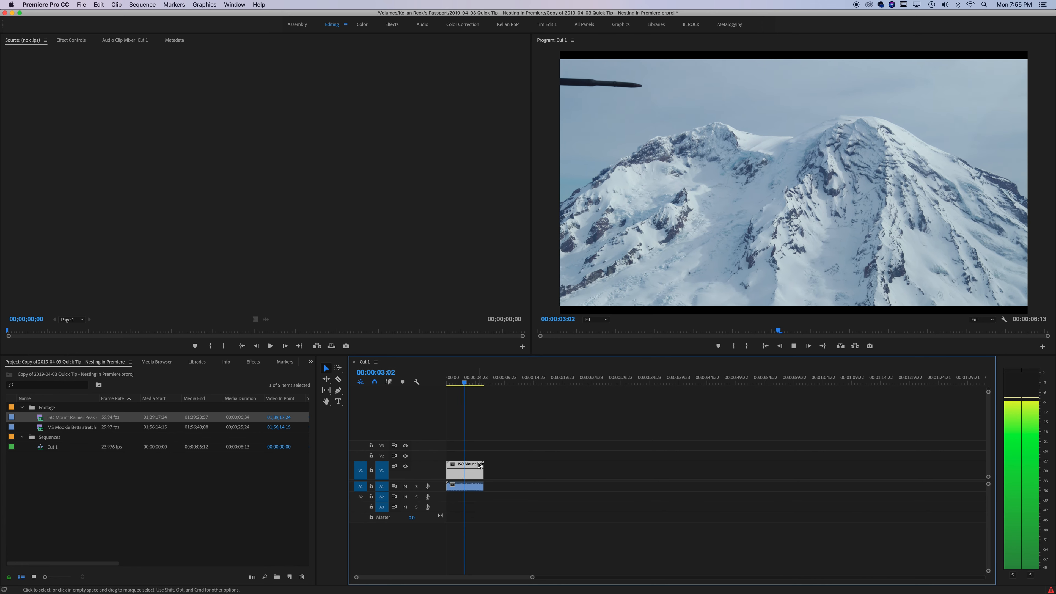
{"action": "key", "text": "space"}
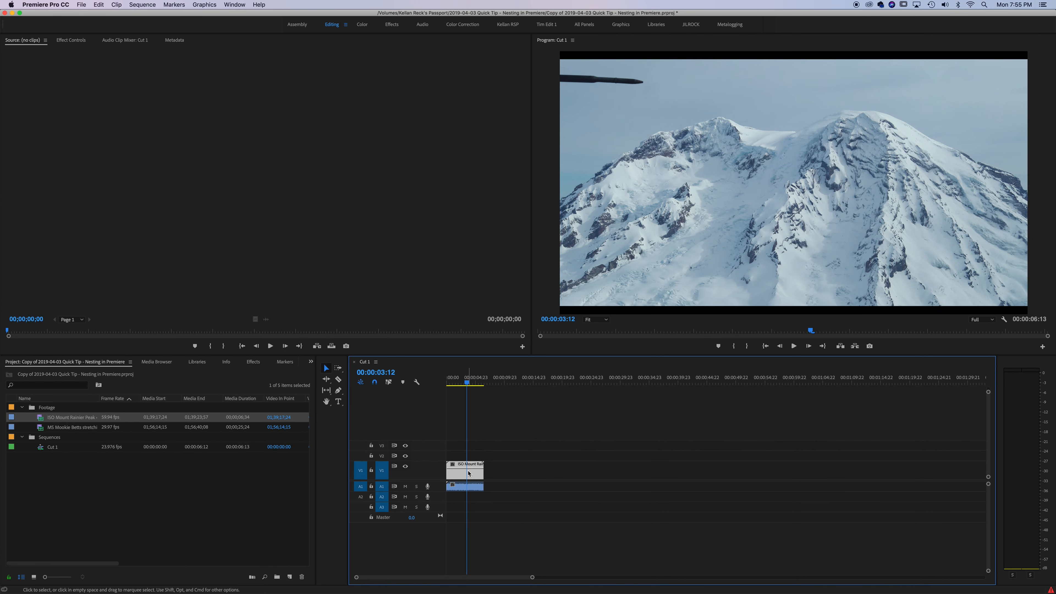
{"action": "left_click", "coordinate": [456, 379]}
{"action": "key", "text": "c"}
{"action": "left_click", "coordinate": [456, 471], "text": "shift"}
{"action": "left_click", "coordinate": [474, 470], "text": "shift"}
Delete the pieces of the Mount Rainier clip before and after the middle section.
{"action": "key", "text": "v"}
{"action": "left_click_drag", "start_coordinate": [493, 440], "coordinate": [480, 500]}
{"action": "key", "text": "Delete"}
{"action": "left_click_drag", "start_coordinate": [451, 442], "coordinate": [447, 514]}
{"action": "key", "text": "Delete"}
Delete the remaining piece's audio, move its video to the start of the sequence and play it back.
{"action": "left_click", "coordinate": [465, 488], "text": "alt"}
{"action": "key", "text": "Delete"}
{"action": "left_click_drag", "start_coordinate": [464, 475], "coordinate": [455, 480]}
{"action": "key", "text": "Home"}
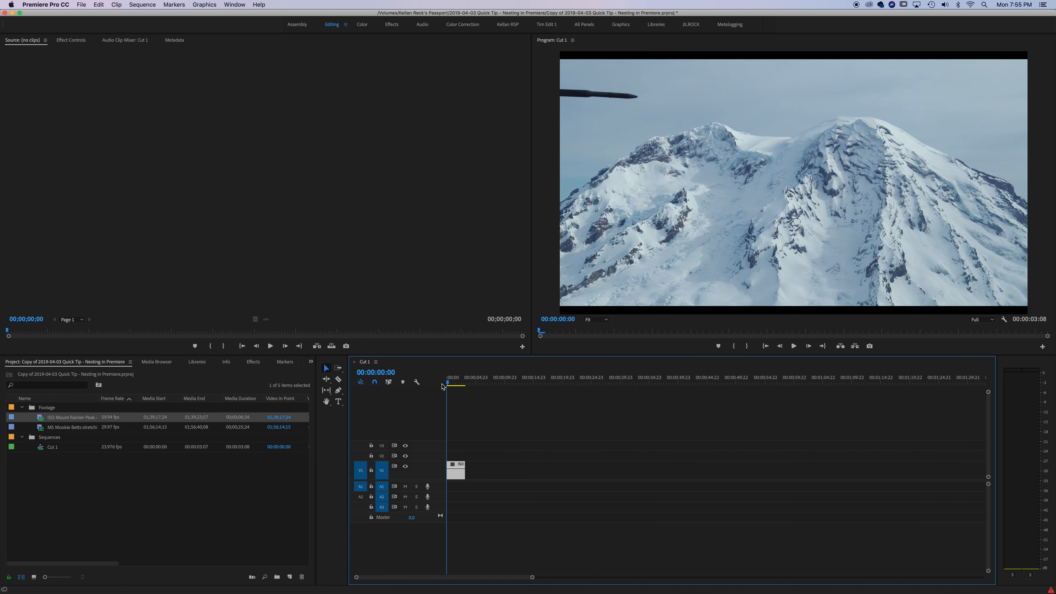
{"action": "key", "text": "space"}
{"action": "key", "text": "space"}
Try to apply the Warp Stabilizer VFX effect directly to the Mount Rainier clip and undo it.
{"action": "left_click", "coordinate": [253, 362]}
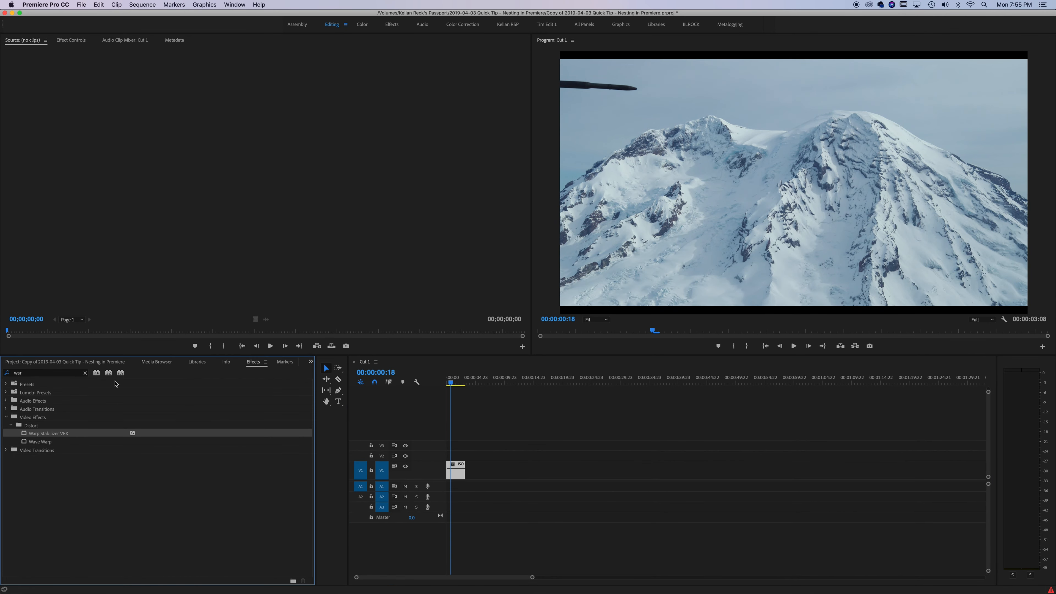
{"action": "left_click_drag", "start_coordinate": [49, 433], "coordinate": [455, 472]}
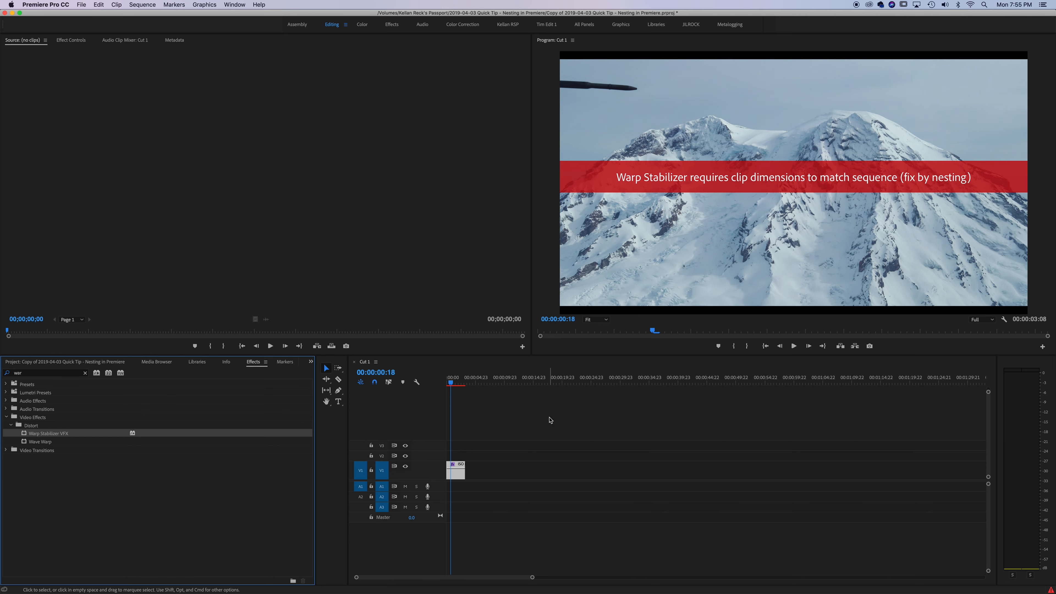
{"action": "key", "text": "super+z"}
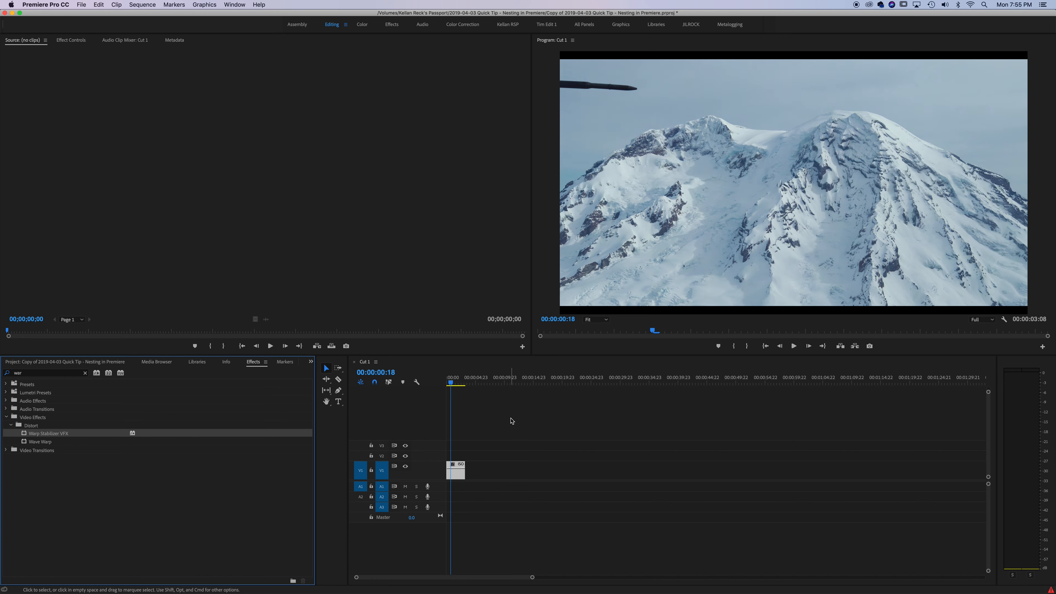
Set the Mount Rainier clip's speed to 40%.
{"action": "left_click", "coordinate": [482, 435]}
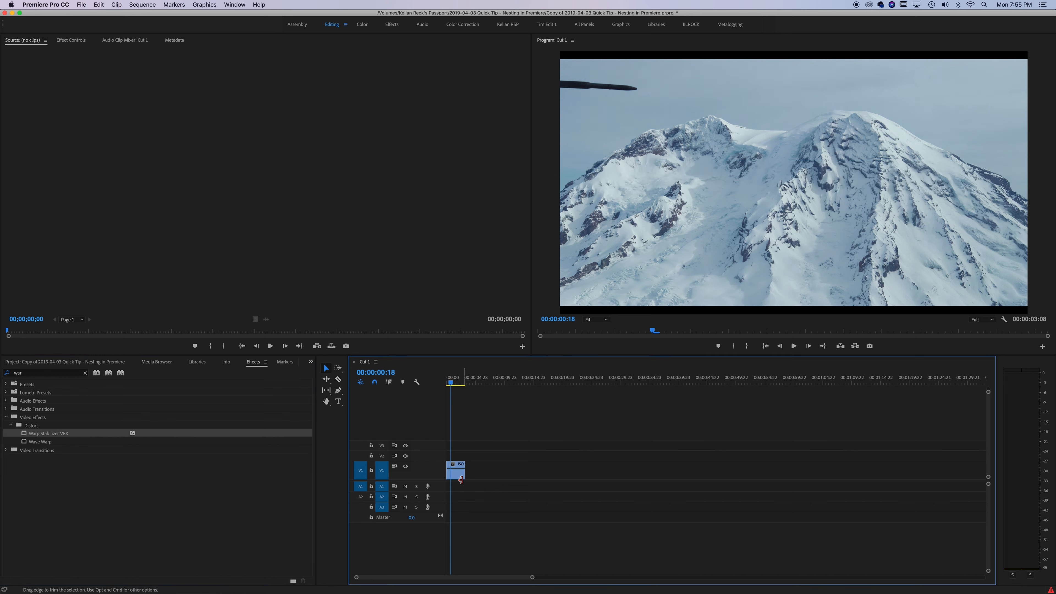
{"action": "key", "text": "equal"}
{"action": "key", "text": "equal"}
{"action": "key", "text": "equal"}
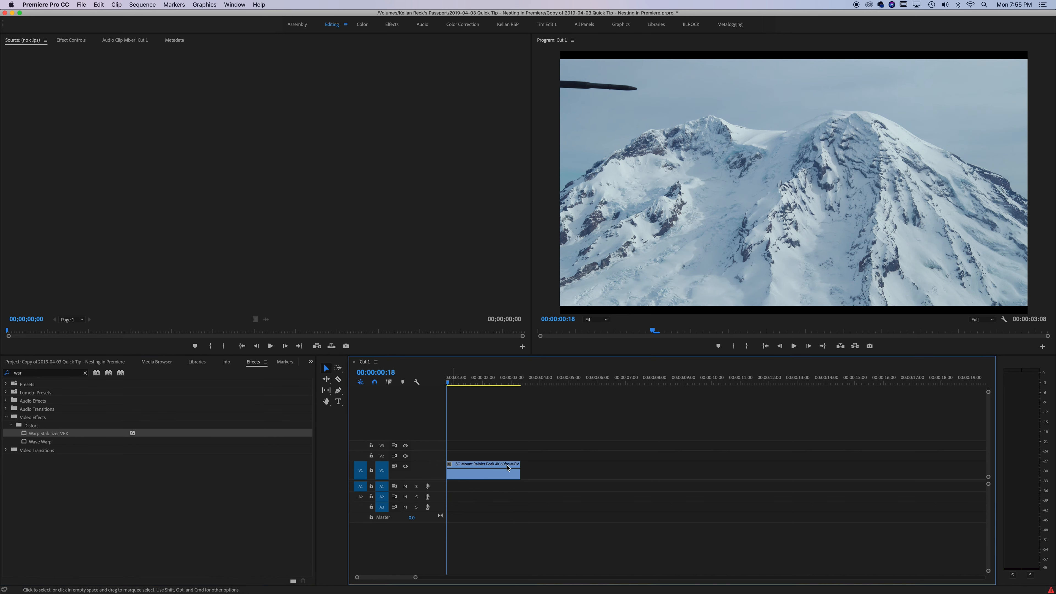
{"action": "right_click", "coordinate": [460, 477]}
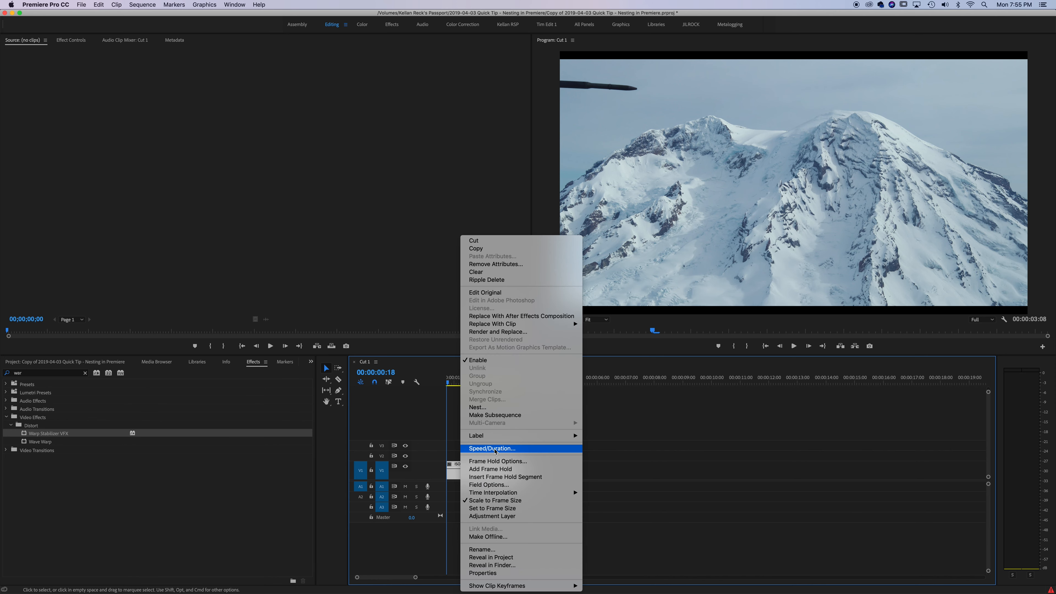
{"action": "left_click", "coordinate": [492, 448]}
{"action": "type", "text": "40"}
{"action": "key", "text": "Return"}
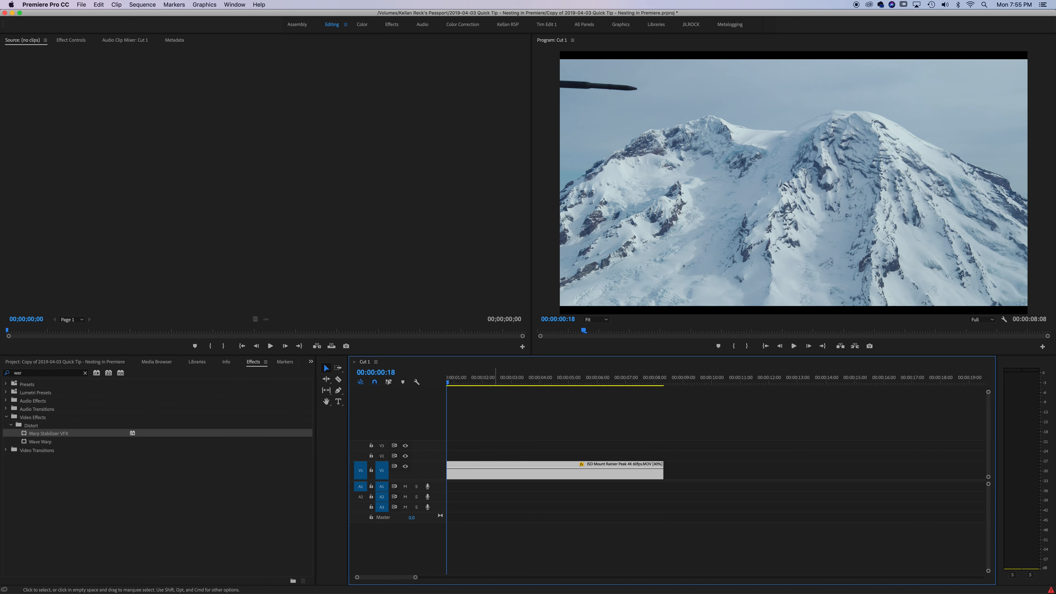
Play back the slowed Mount Rainier clip and try to apply Warp Stabilizer VFX to it.
{"action": "key", "text": "minus"}
{"action": "left_click_drag", "start_coordinate": [480, 380], "coordinate": [416, 384]}
{"action": "key", "text": "space"}
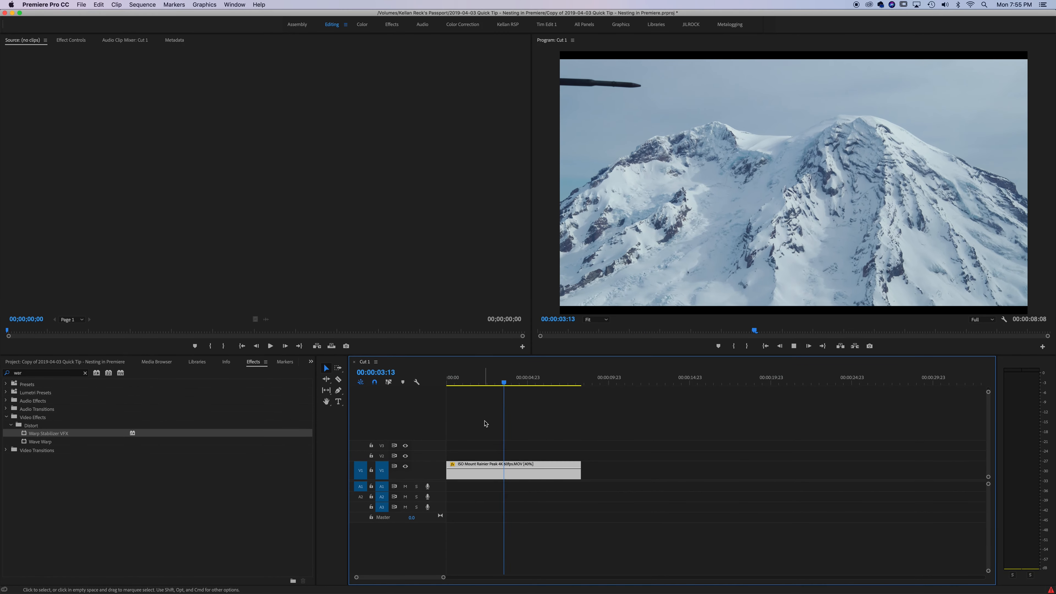
{"action": "key", "text": "space"}
{"action": "left_click_drag", "start_coordinate": [47, 439], "coordinate": [493, 465]}
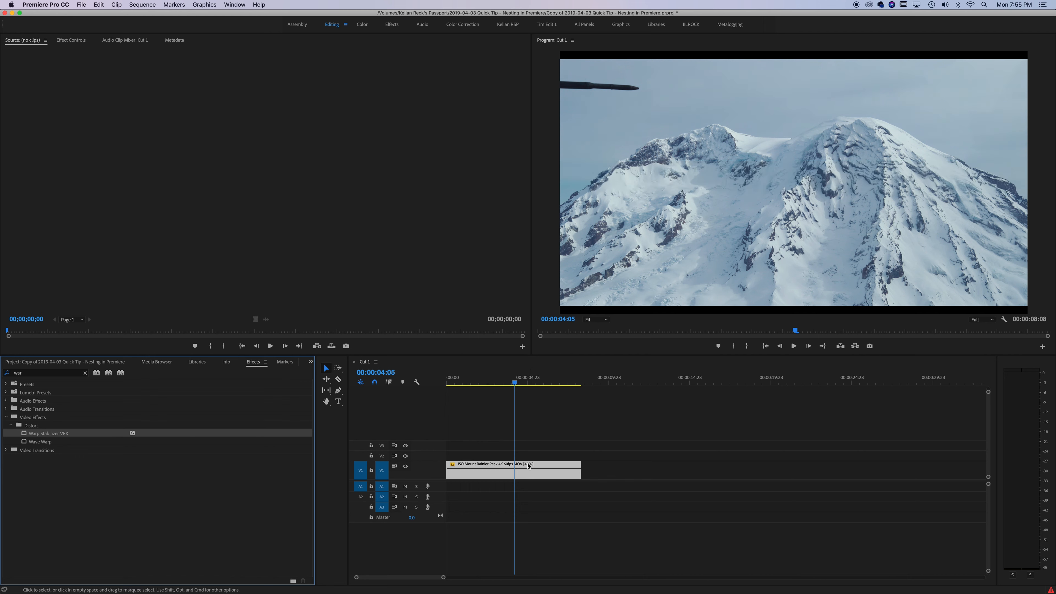
Nest the slowed Mount Rainier clip as Nested Sequence 01 and select the nest in Cut 1.
{"action": "right_click", "coordinate": [518, 471]}
{"action": "left_click", "coordinate": [536, 408]}
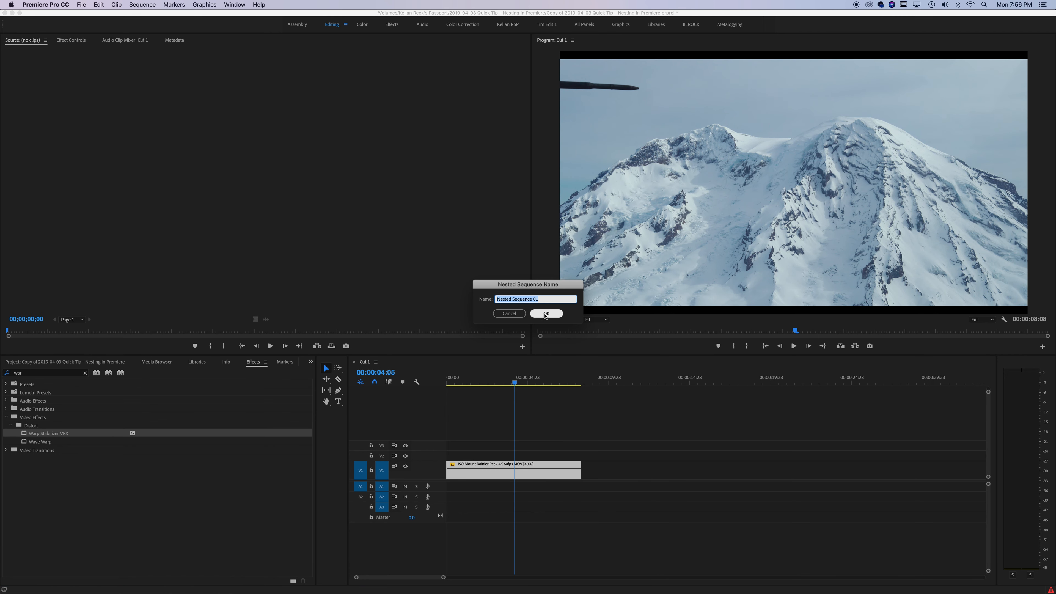
{"action": "left_click", "coordinate": [544, 314]}
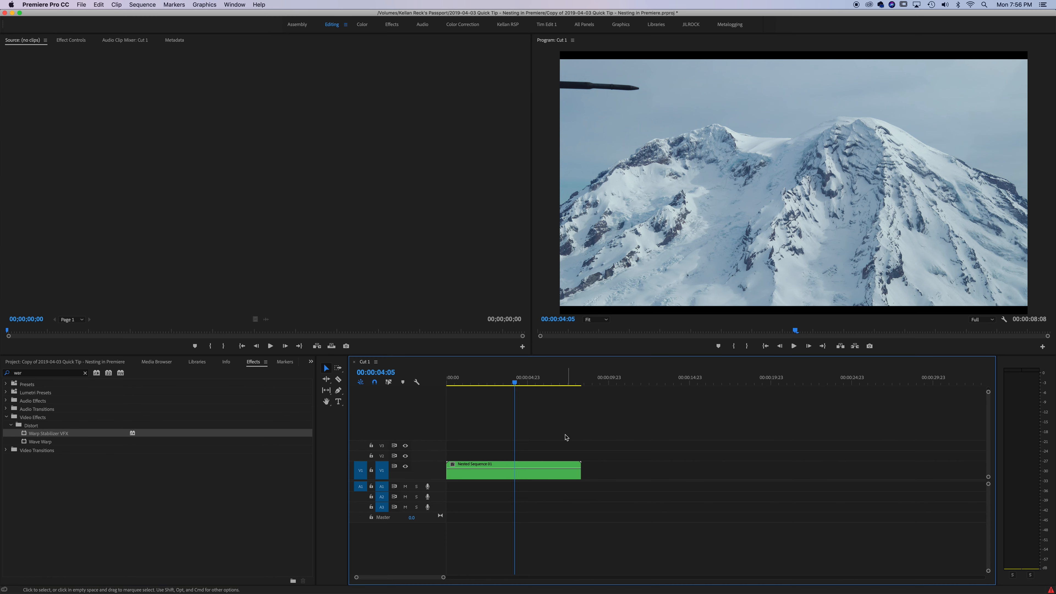
{"action": "left_click", "coordinate": [510, 472]}
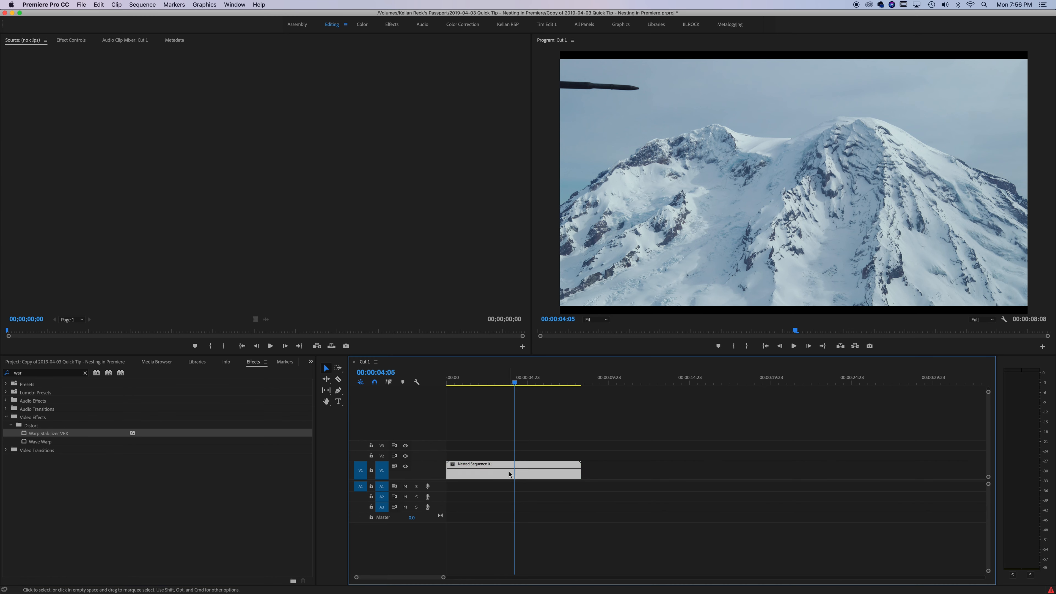
Open Nested Sequence 01, scrub through the clip inside it and return to the Cut 1 sequence.
{"action": "double_click", "coordinate": [509, 474]}
{"action": "left_click", "coordinate": [546, 379]}
{"action": "left_click_drag", "start_coordinate": [537, 389], "coordinate": [487, 386]}
{"action": "left_click", "coordinate": [364, 362]}
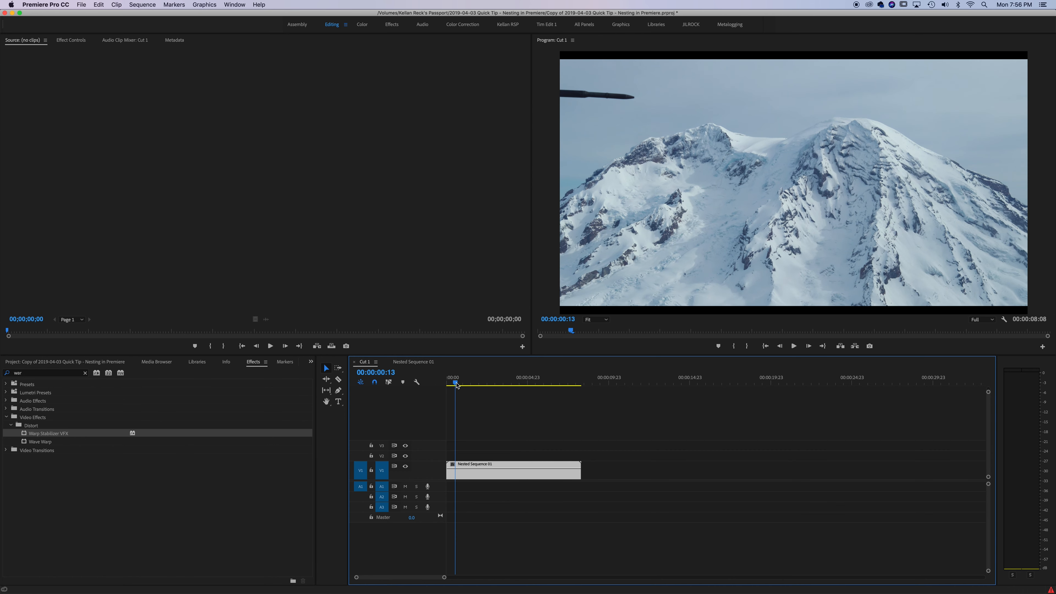
Apply the Warp Stabilizer VFX effect to Nested Sequence 01 in the Cut 1 sequence.
{"action": "left_click_drag", "start_coordinate": [62, 434], "coordinate": [508, 470]}
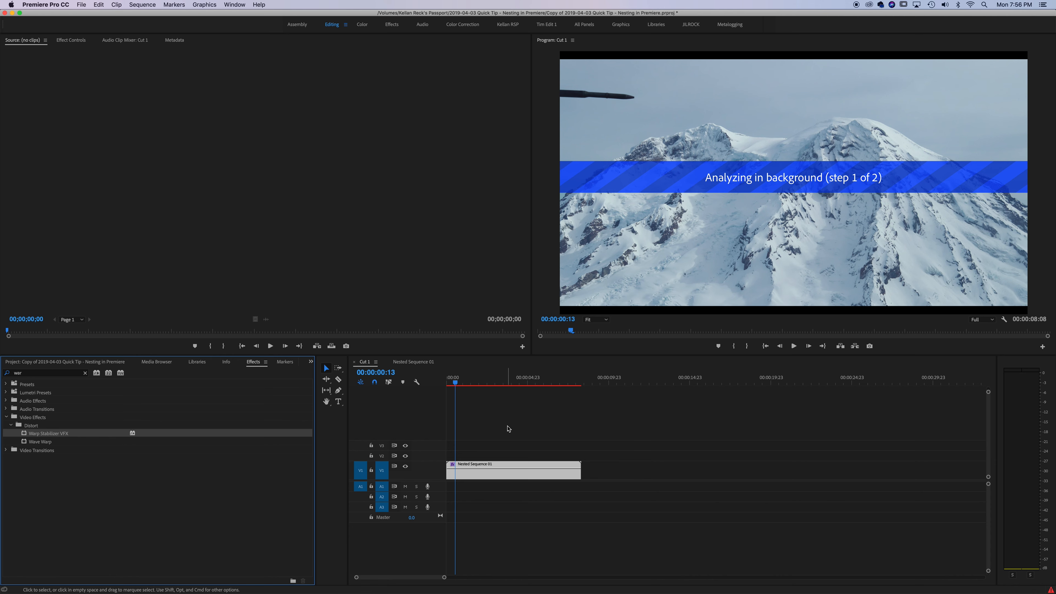
{"action": "left_click", "coordinate": [473, 382]}
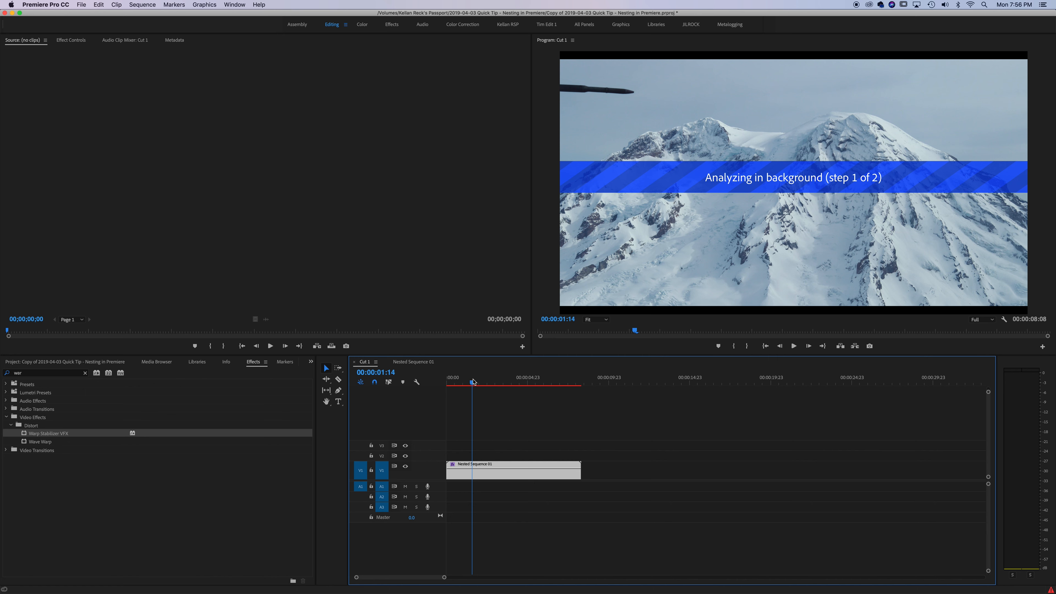
{"action": "left_click", "coordinate": [496, 423]}
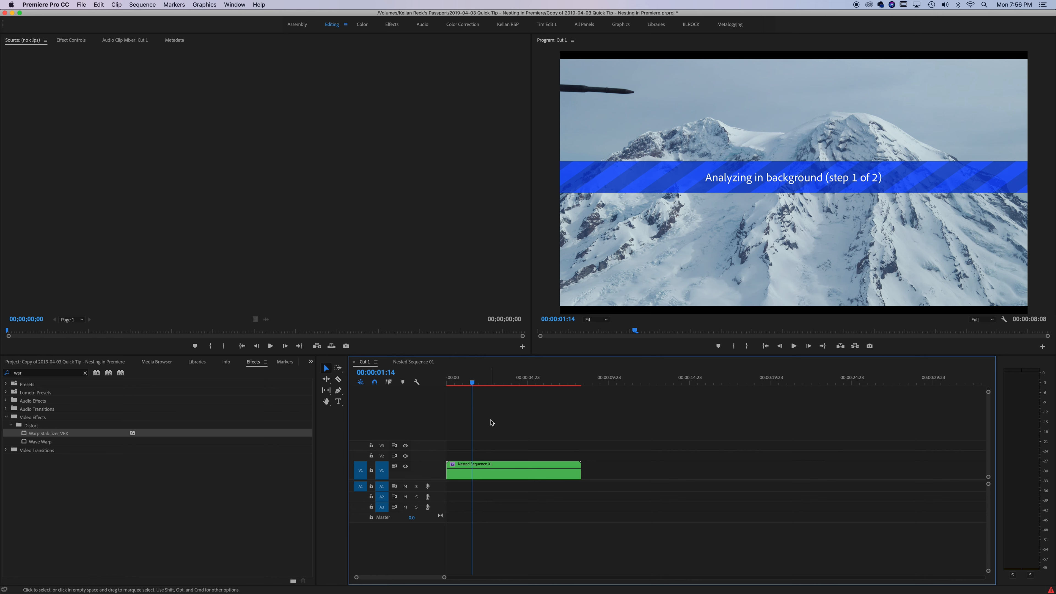
Add the MS Mookie Betts stretching clip to Cut 1 on tracks V1 and A1, leaving a gap after the nested sequence.
{"action": "left_click", "coordinate": [65, 362]}
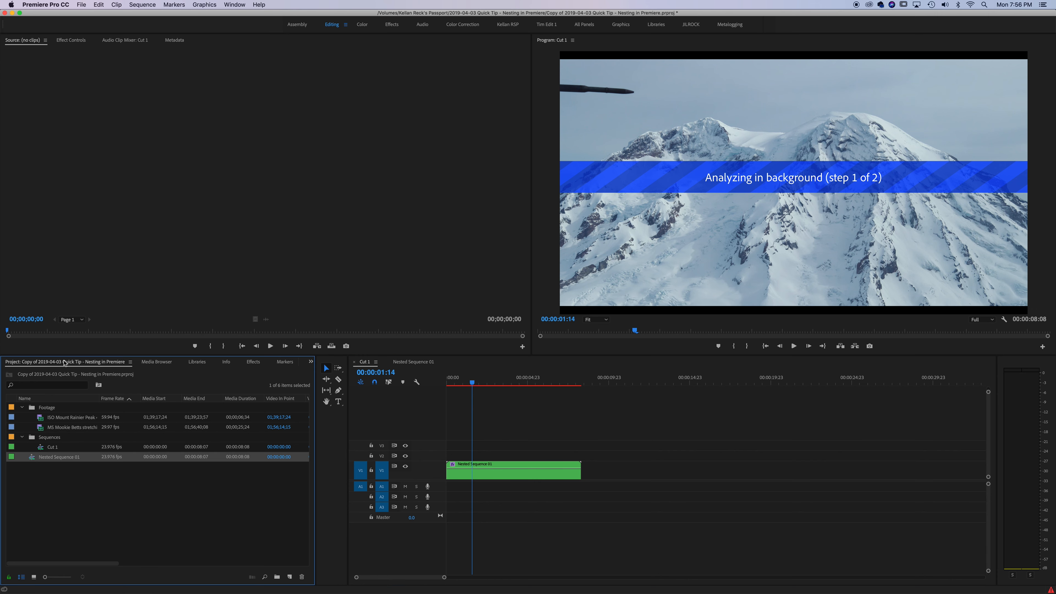
{"action": "left_click", "coordinate": [95, 496]}
{"action": "left_click", "coordinate": [67, 428]}
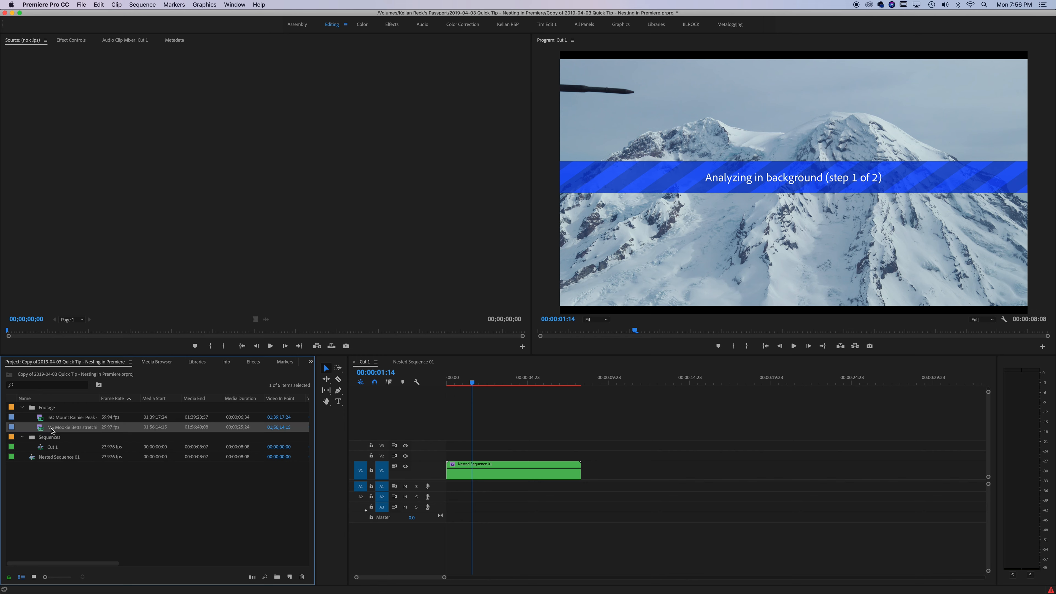
{"action": "left_click_drag", "start_coordinate": [53, 430], "coordinate": [654, 469]}
{"action": "left_click", "coordinate": [656, 386]}
{"action": "key", "text": "minus"}
{"action": "key", "text": "minus"}
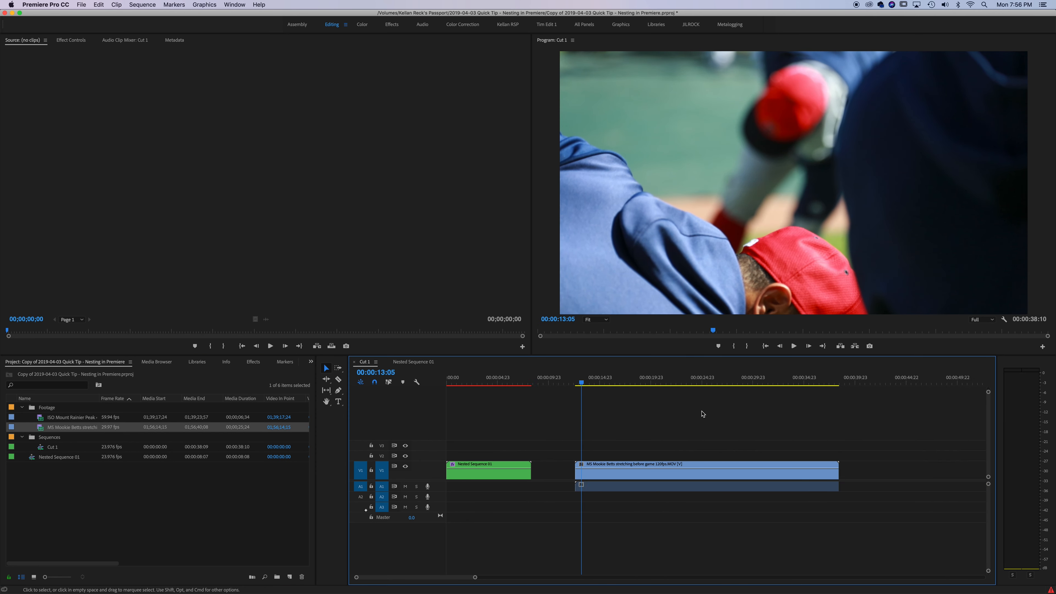
Review the stretching clip and cut it at two points around the section to keep.
{"action": "left_click_drag", "start_coordinate": [526, 378], "coordinate": [546, 393]}
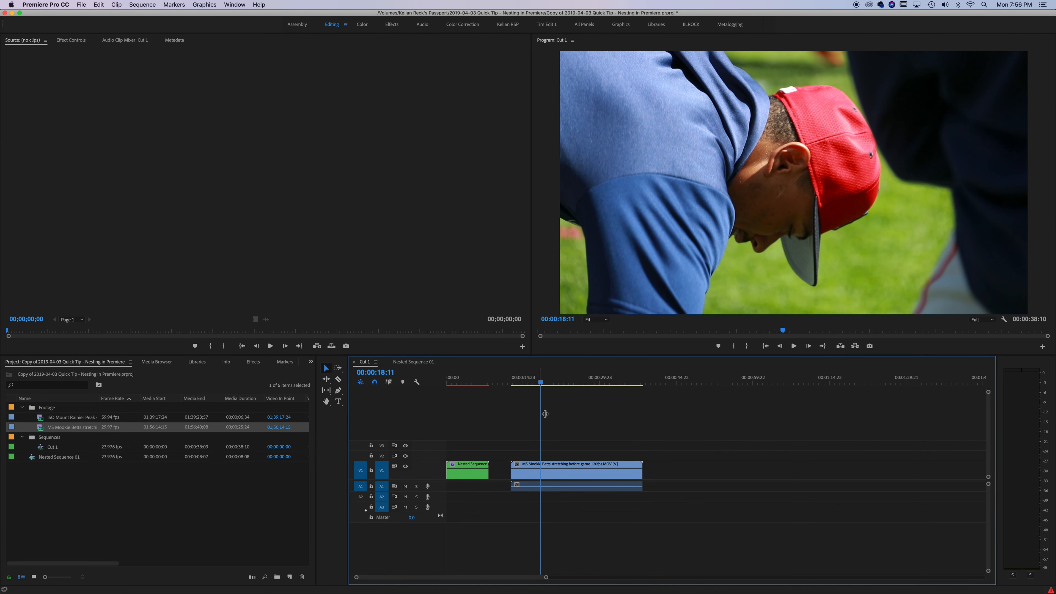
{"action": "left_click", "coordinate": [529, 380]}
{"action": "key", "text": "space"}
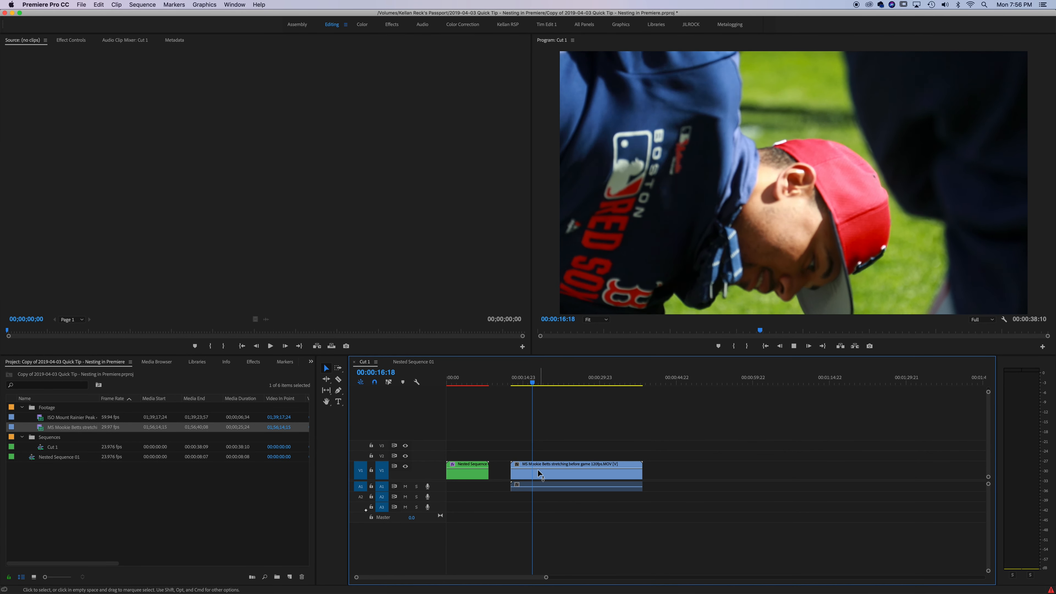
{"action": "left_click_drag", "start_coordinate": [543, 382], "coordinate": [609, 383]}
{"action": "key", "text": "c"}
{"action": "left_click", "coordinate": [553, 467], "text": "shift"}
{"action": "left_click", "coordinate": [612, 462]}
Delete the leading and trailing pieces of the stretching clip, leaving only the middle section's video.
{"action": "key", "text": "v"}
{"action": "left_click_drag", "start_coordinate": [524, 438], "coordinate": [533, 507]}
{"action": "key", "text": "Delete"}
{"action": "left_click", "coordinate": [628, 469]}
{"action": "key", "text": "Delete"}
{"action": "left_click", "coordinate": [572, 379]}
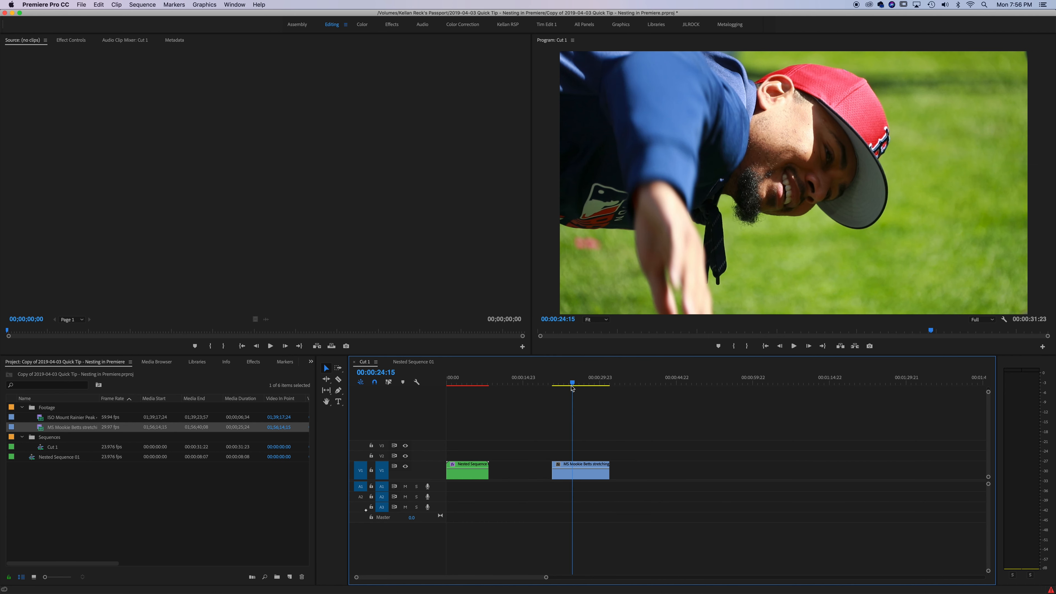
Try to apply the Warp Stabilizer VFX effect directly to the trimmed stretching clip.
{"action": "left_click", "coordinate": [589, 475]}
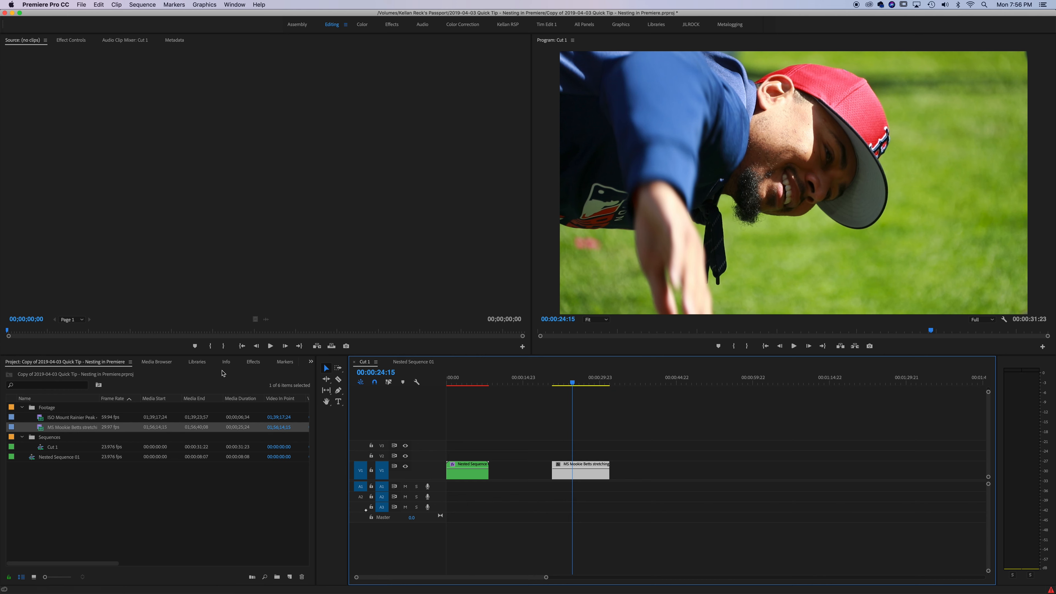
{"action": "left_click", "coordinate": [256, 362]}
{"action": "left_click", "coordinate": [42, 440]}
{"action": "left_click", "coordinate": [45, 434]}
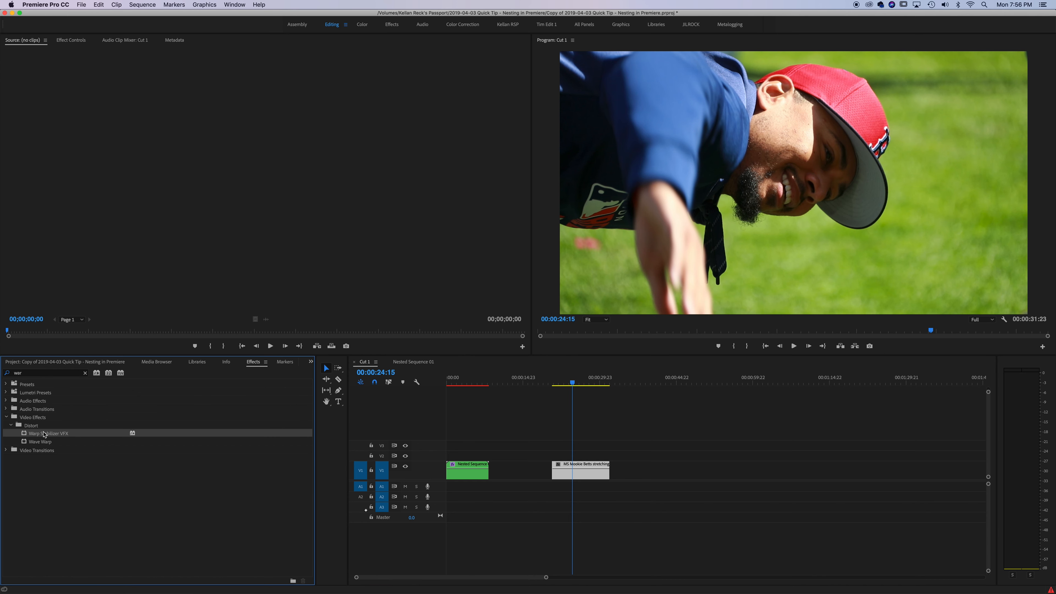
{"action": "left_click_drag", "start_coordinate": [42, 434], "coordinate": [578, 470]}
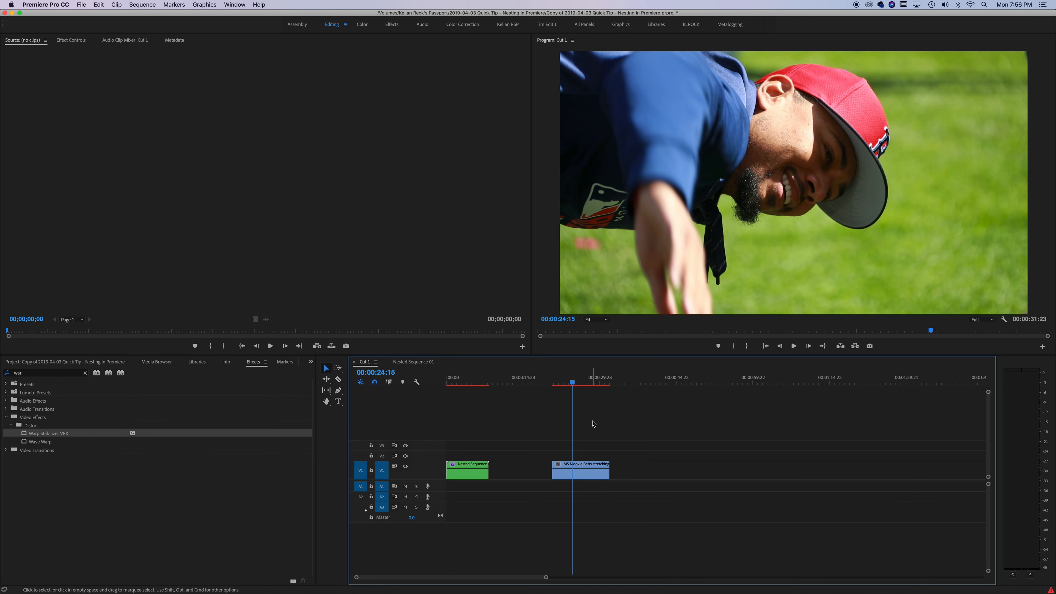
Enlarge the V1 track and show the stretching clip's Time Remapping Speed keyframes in the timeline.
{"action": "left_click", "coordinate": [582, 471]}
{"action": "key", "text": "="}
{"action": "key", "text": "="}
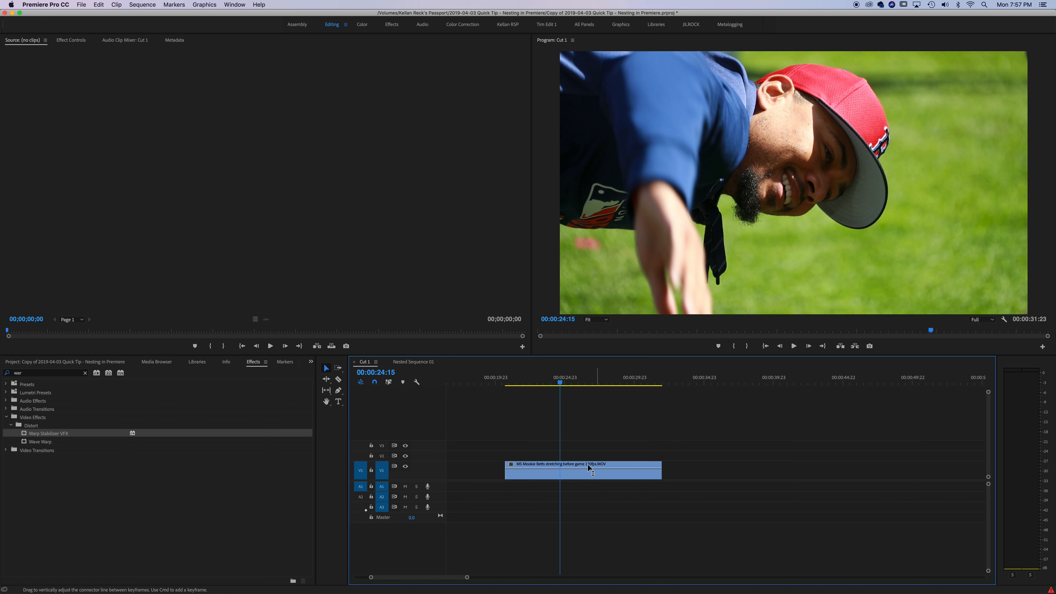
{"action": "scroll", "coordinate": [406, 475], "scroll_direction": "up", "scroll_amount": 5}
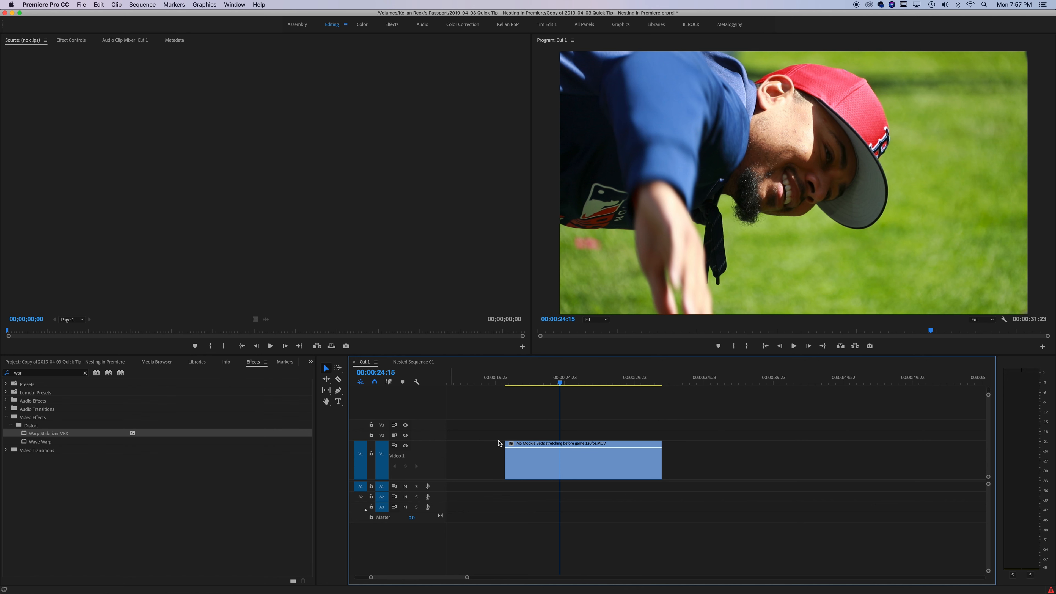
{"action": "right_click", "coordinate": [512, 443]}
{"action": "mouse_move", "coordinate": [566, 469]}
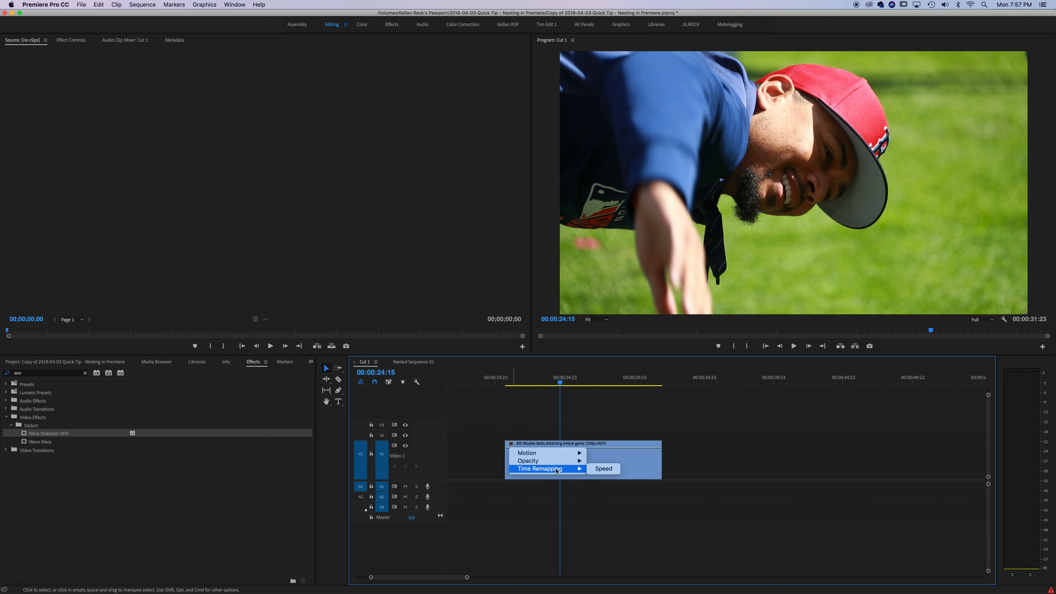
{"action": "left_click", "coordinate": [601, 469]}
Add a speed keyframe at 00:00:24:11, speed up the part before it with a gradual ramp, and play the result.
{"action": "key", "text": "p"}
{"action": "left_click_drag", "start_coordinate": [541, 383], "coordinate": [557, 384]}
{"action": "left_click", "coordinate": [558, 461]}
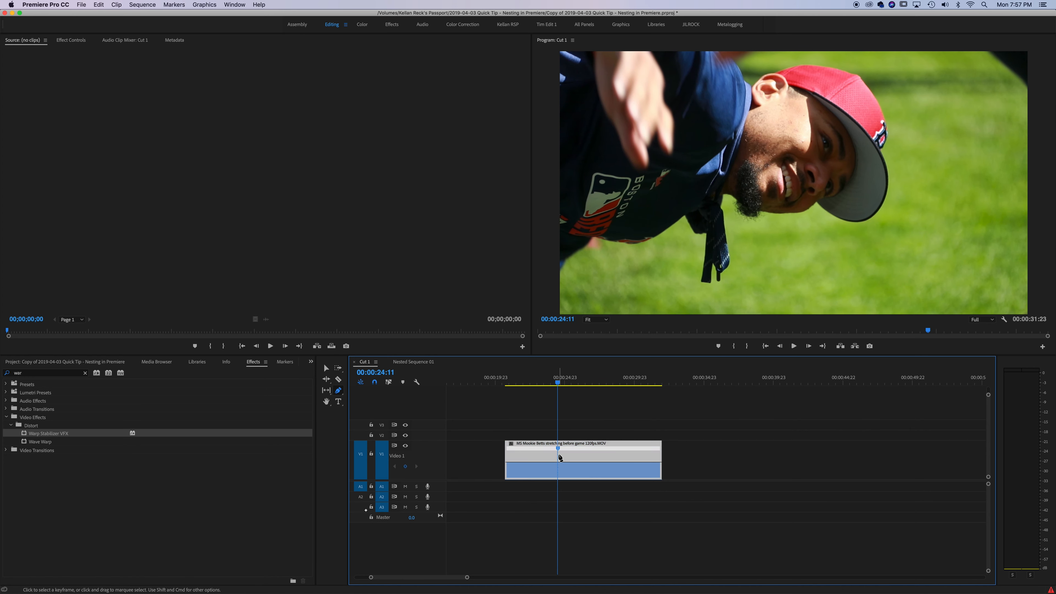
{"action": "key", "text": "v"}
{"action": "left_click_drag", "start_coordinate": [542, 462], "coordinate": [542, 449]}
{"action": "left_click", "coordinate": [505, 382]}
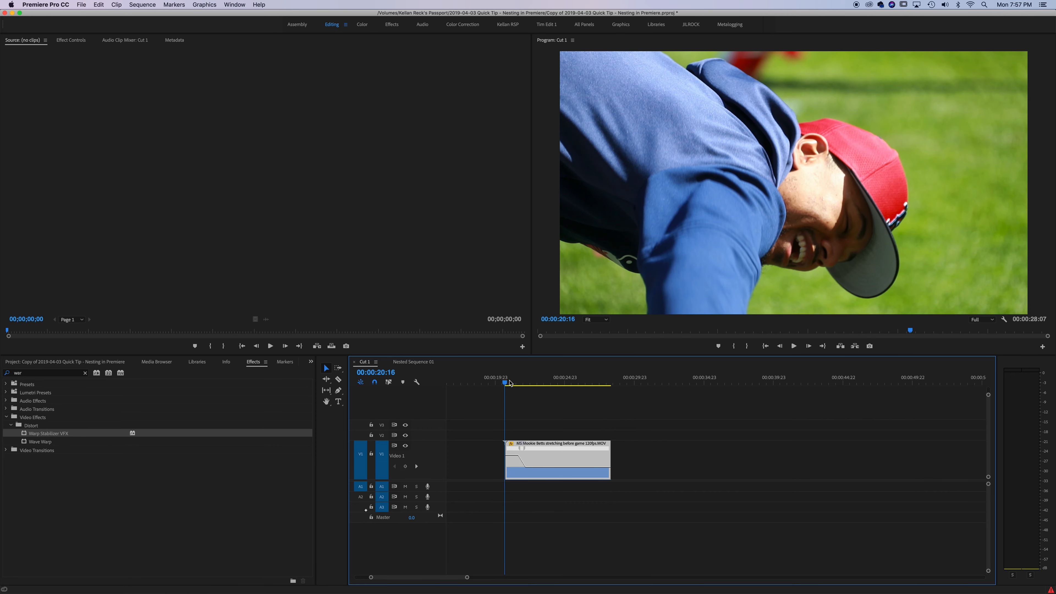
{"action": "key", "text": "space"}
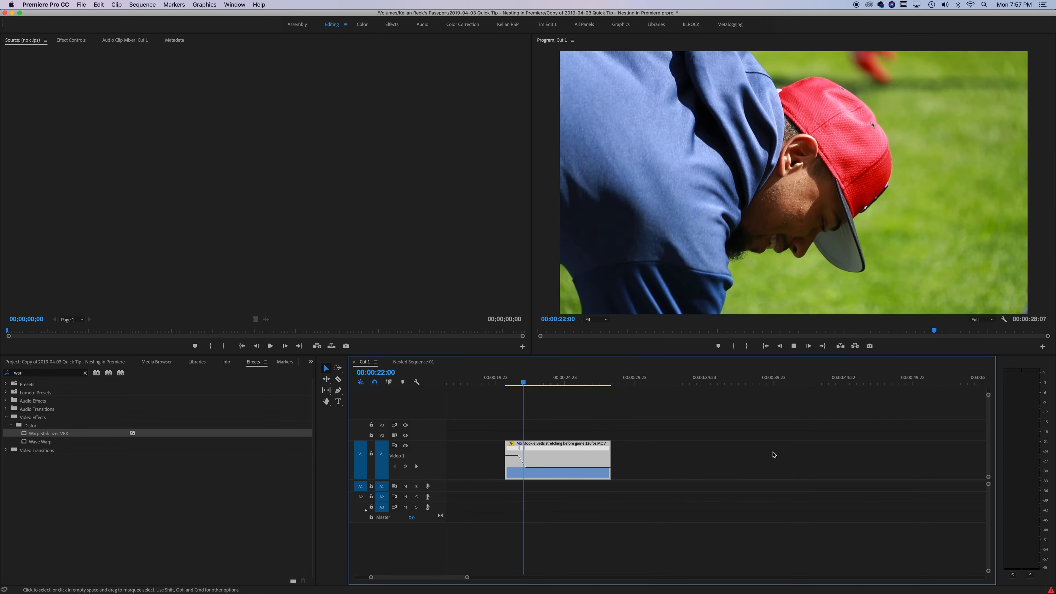
{"action": "key", "text": "space"}
Split the speed-ramped stretching clip at 00:00:25:04 and delete the piece after the cut.
{"action": "key", "text": "c"}
{"action": "left_click", "coordinate": [568, 453]}
{"action": "key", "text": "v"}
{"action": "left_click", "coordinate": [594, 455]}
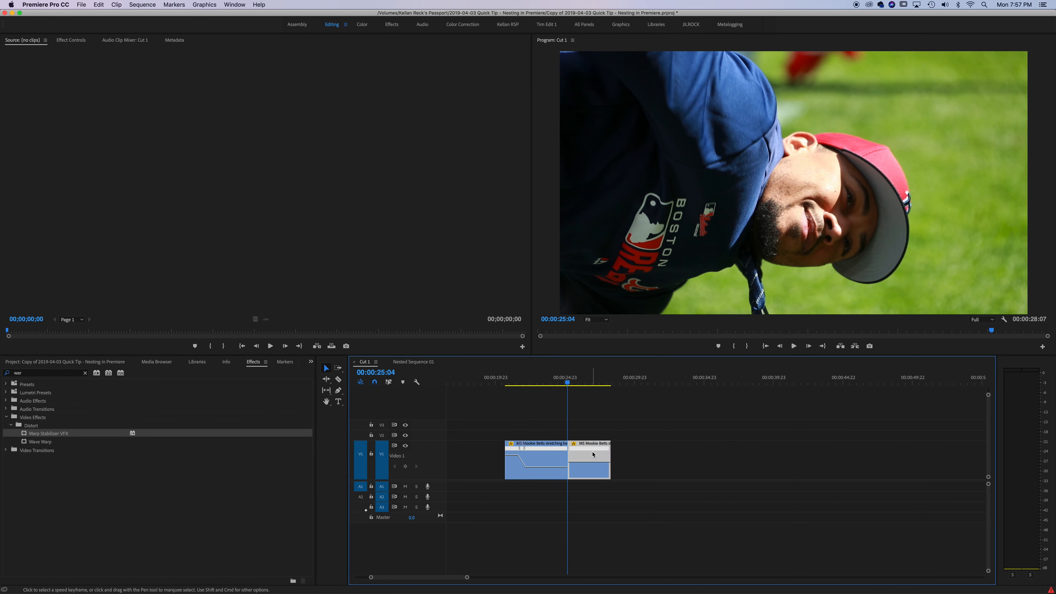
{"action": "key", "text": "Delete"}
Try to apply the Warp Stabilizer VFX effect directly to the speed-ramped stretching clip and check a frame at 00:00:22:21.
{"action": "left_click_drag", "start_coordinate": [66, 433], "coordinate": [524, 459]}
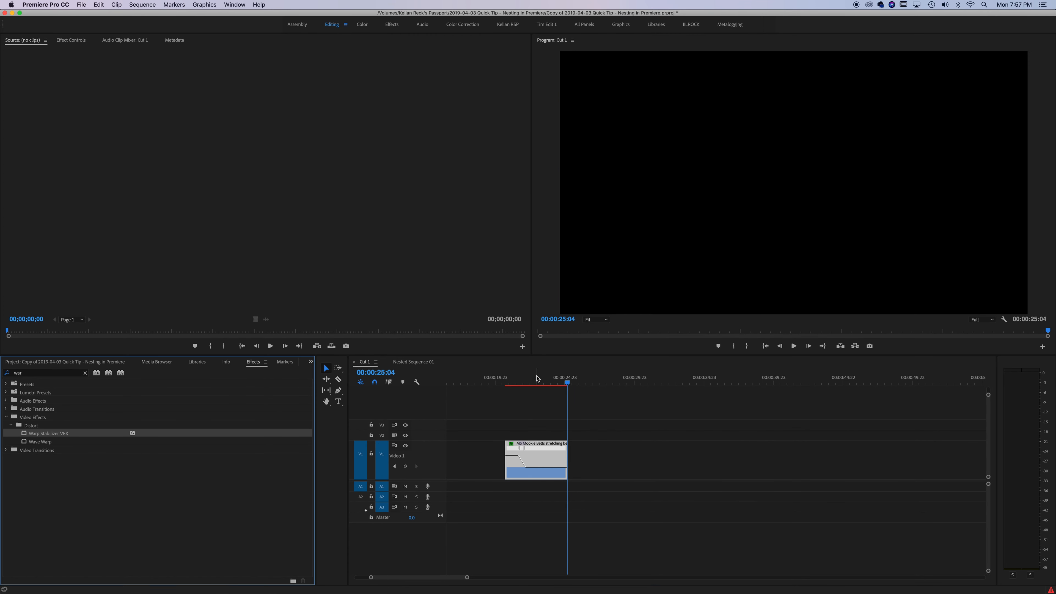
{"action": "left_click", "coordinate": [536, 376]}
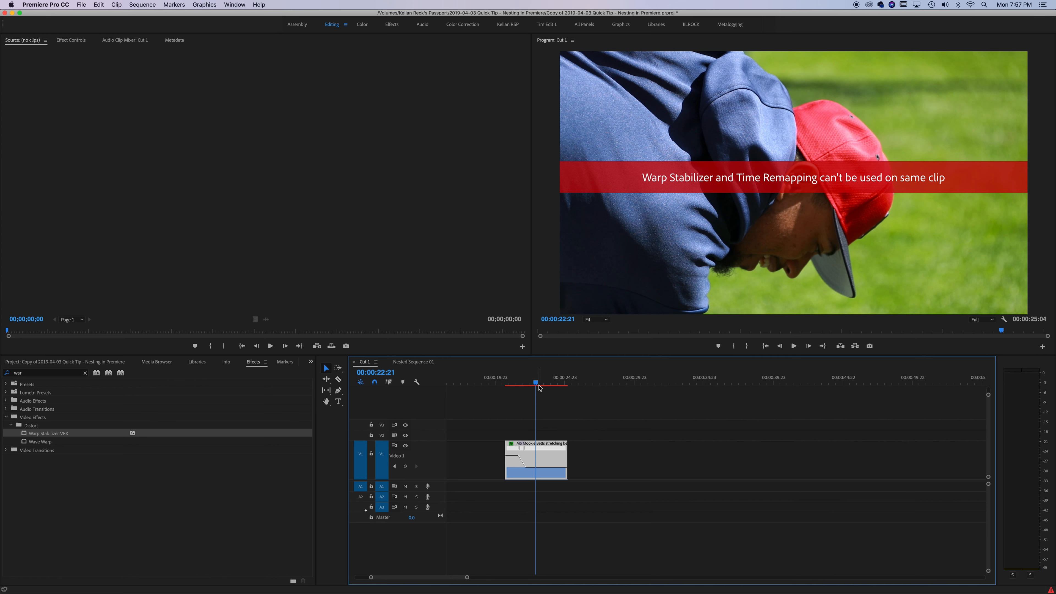
{"action": "left_click", "coordinate": [561, 410]}
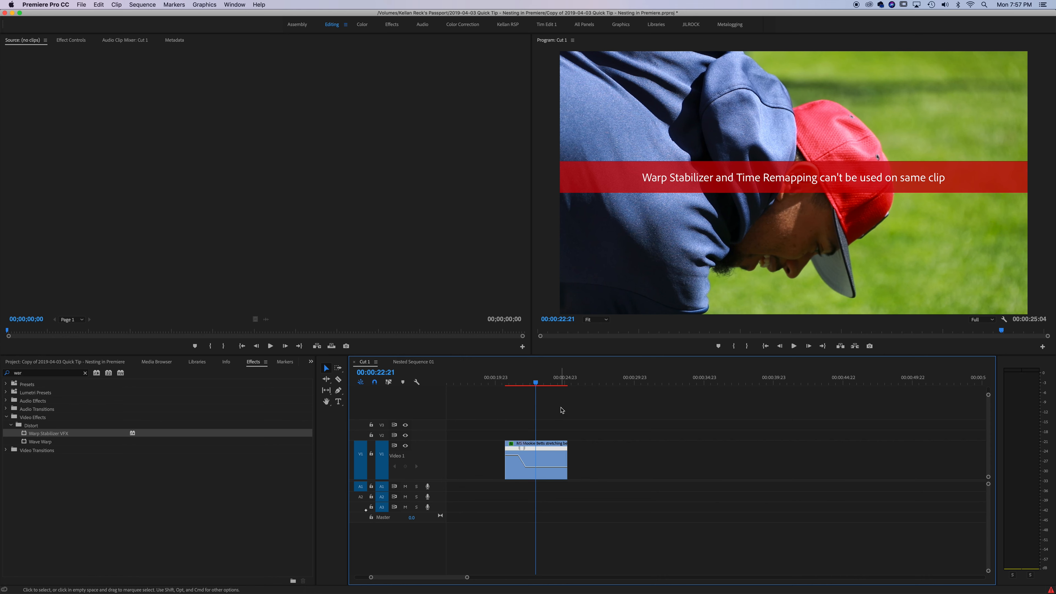
Remove the Warp Stabilizer VFX effect from the speed-ramped stretching clip.
{"action": "right_click", "coordinate": [546, 459]}
{"action": "key", "text": "Escape"}
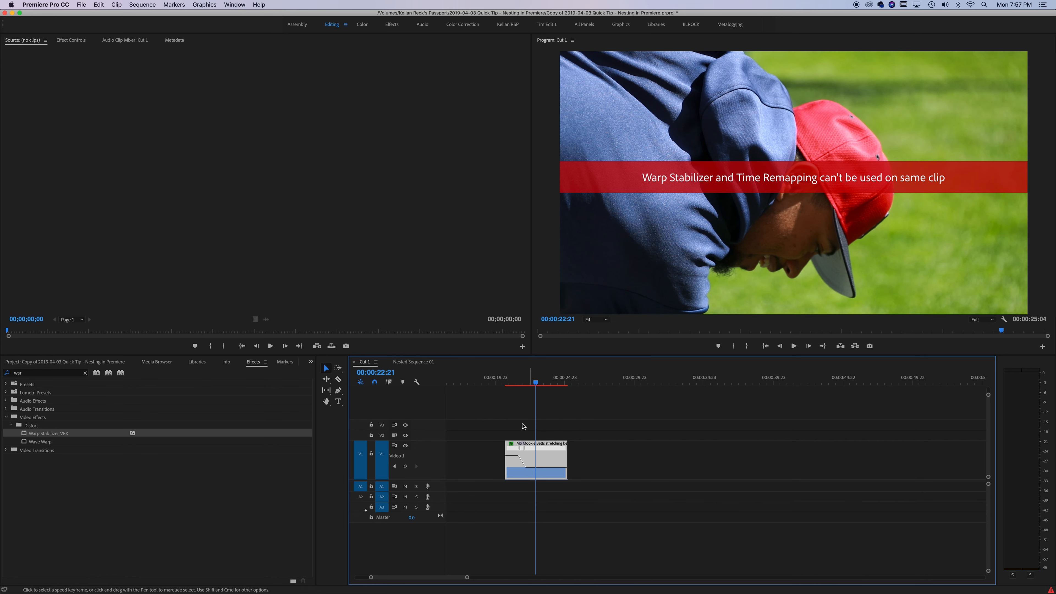
{"action": "left_click", "coordinate": [71, 39]}
{"action": "left_click", "coordinate": [40, 194]}
{"action": "key", "text": "Delete"}
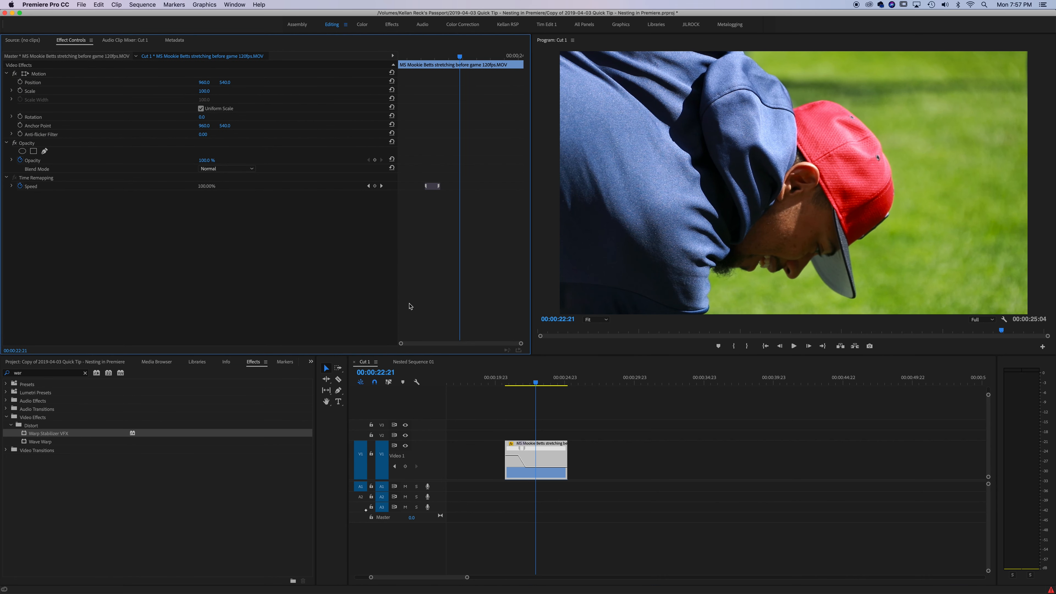
Nest the speed-ramped stretching clip, keeping the name Nested Sequence 02.
{"action": "left_click", "coordinate": [581, 378]}
{"action": "right_click", "coordinate": [565, 443]}
{"action": "left_click", "coordinate": [559, 407]}
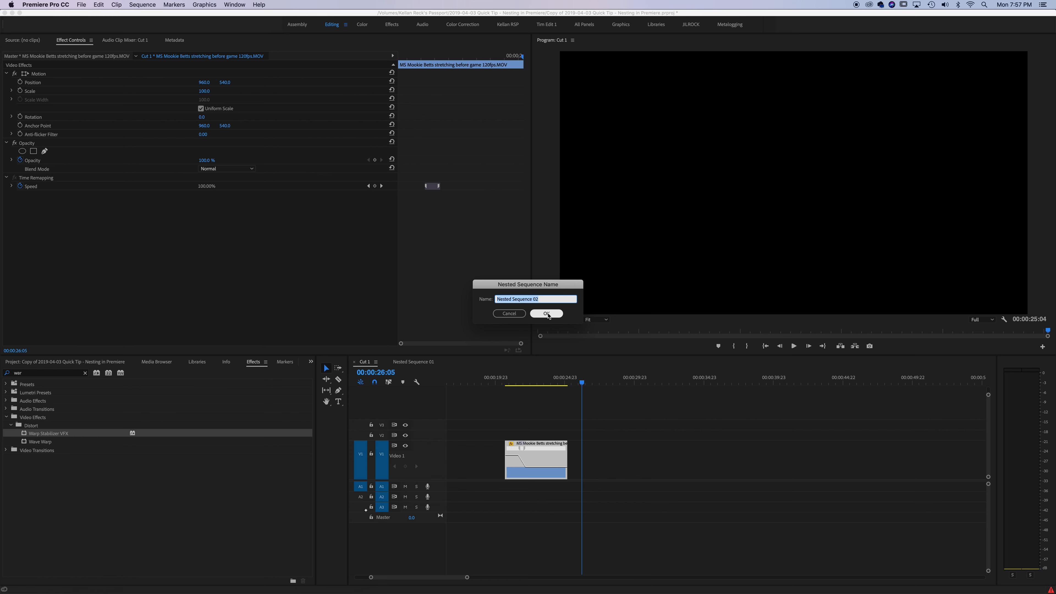
{"action": "left_click", "coordinate": [547, 314]}
Apply the Warp Stabilizer VFX effect to Nested Sequence 02.
{"action": "left_click", "coordinate": [534, 379]}
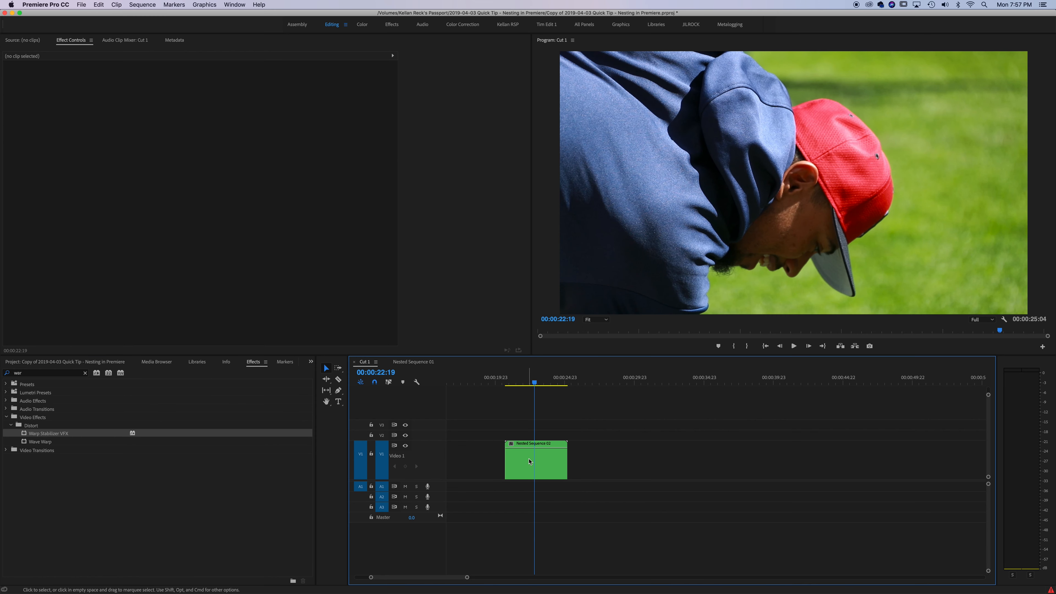
{"action": "left_click", "coordinate": [530, 462]}
{"action": "left_click_drag", "start_coordinate": [60, 438], "coordinate": [540, 458]}
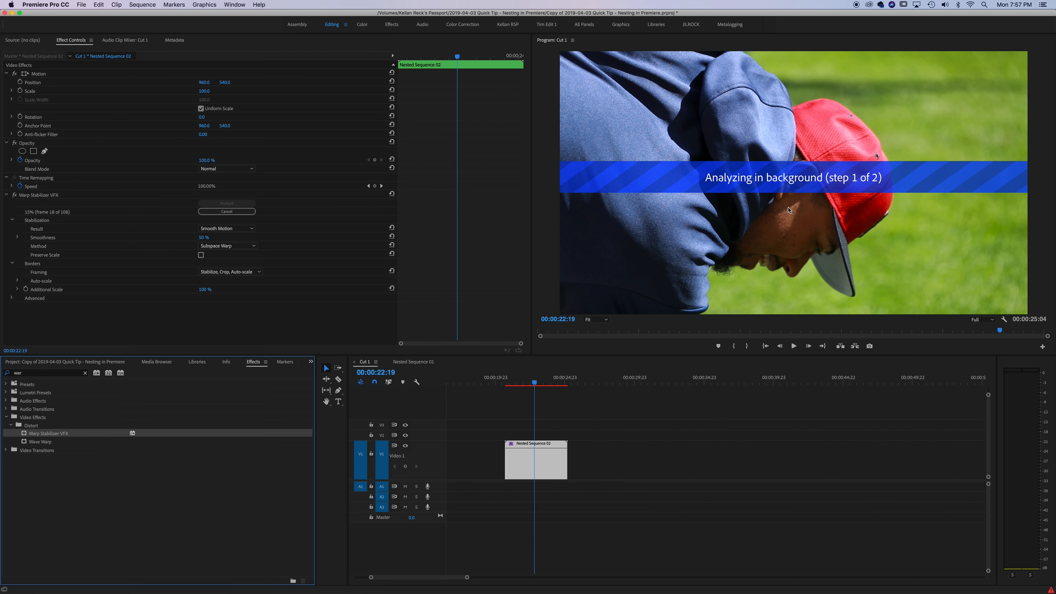
Show the whole sequence in the timeline and scrub through Nested Sequence 02 to check its stabilization.
{"action": "left_click_drag", "start_coordinate": [527, 386], "coordinate": [524, 388]}
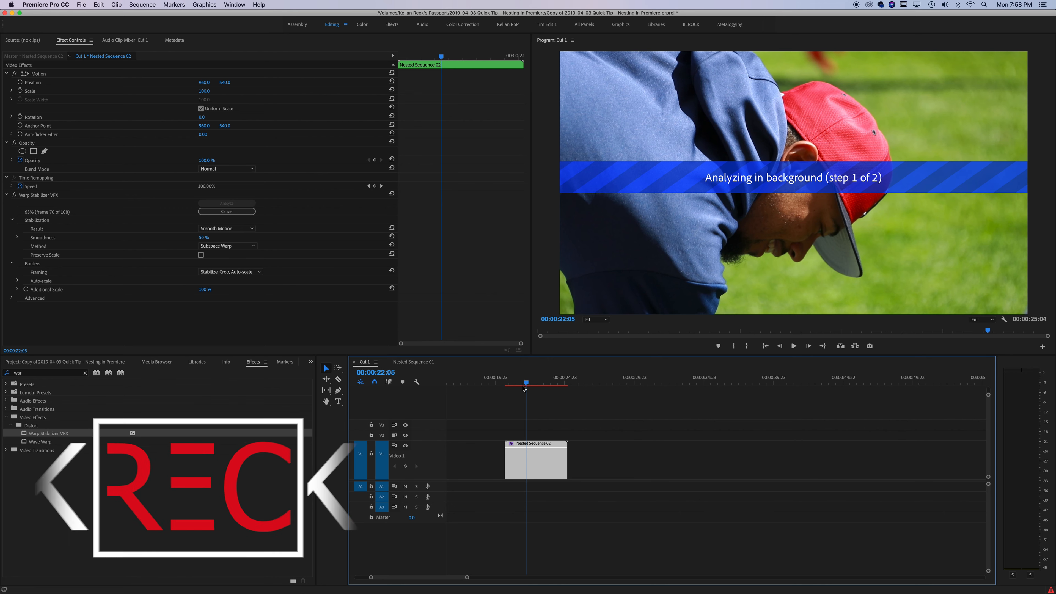
{"action": "key", "text": "backslash"}
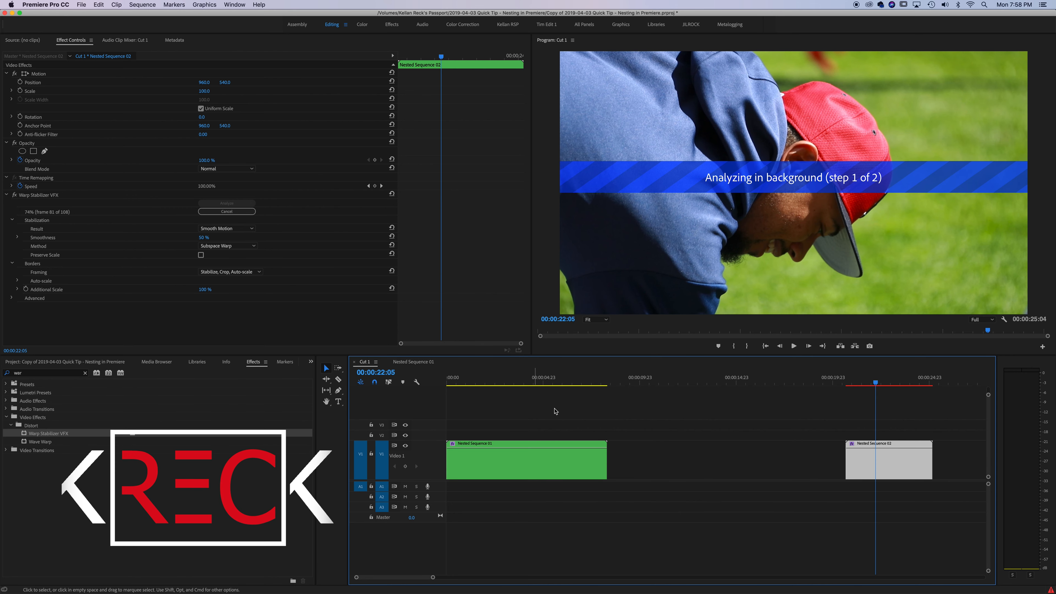
{"action": "left_click", "coordinate": [864, 382]}
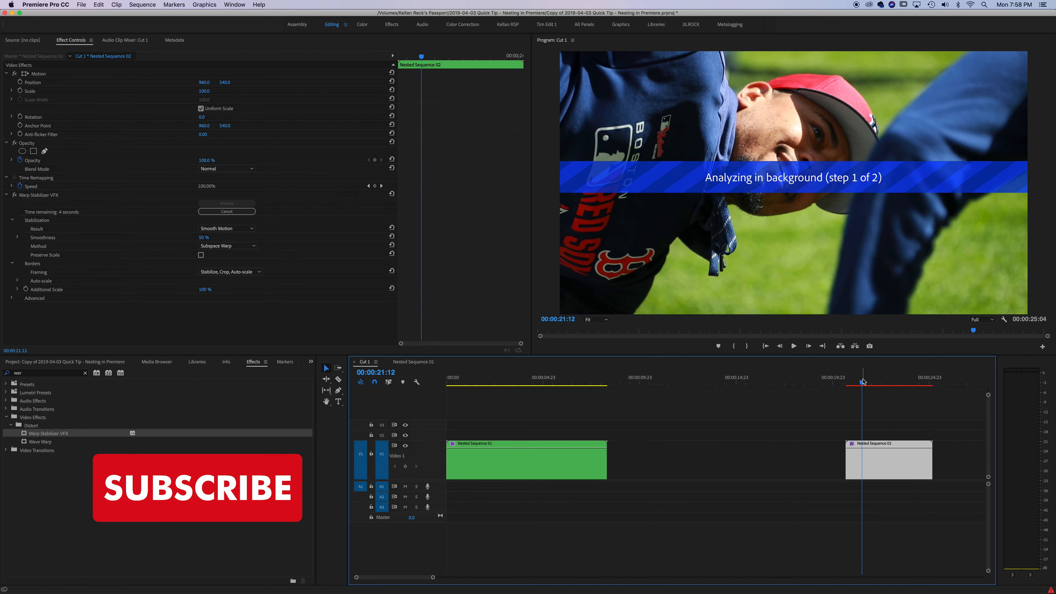
{"action": "left_click_drag", "start_coordinate": [863, 382], "coordinate": [866, 381]}
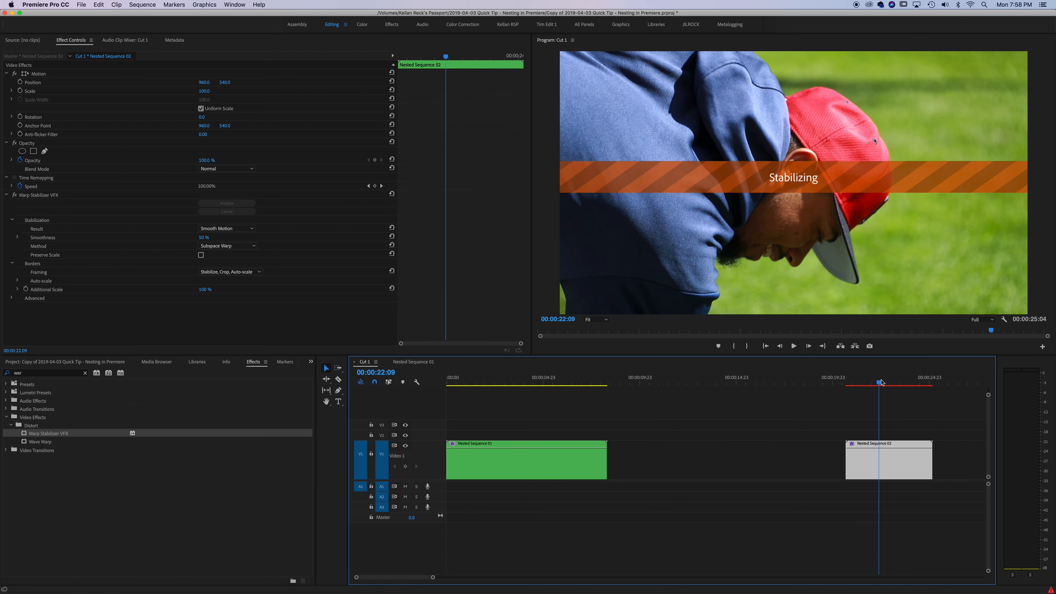
{"action": "left_click", "coordinate": [854, 383]}
{"action": "left_click_drag", "start_coordinate": [854, 383], "coordinate": [856, 384]}
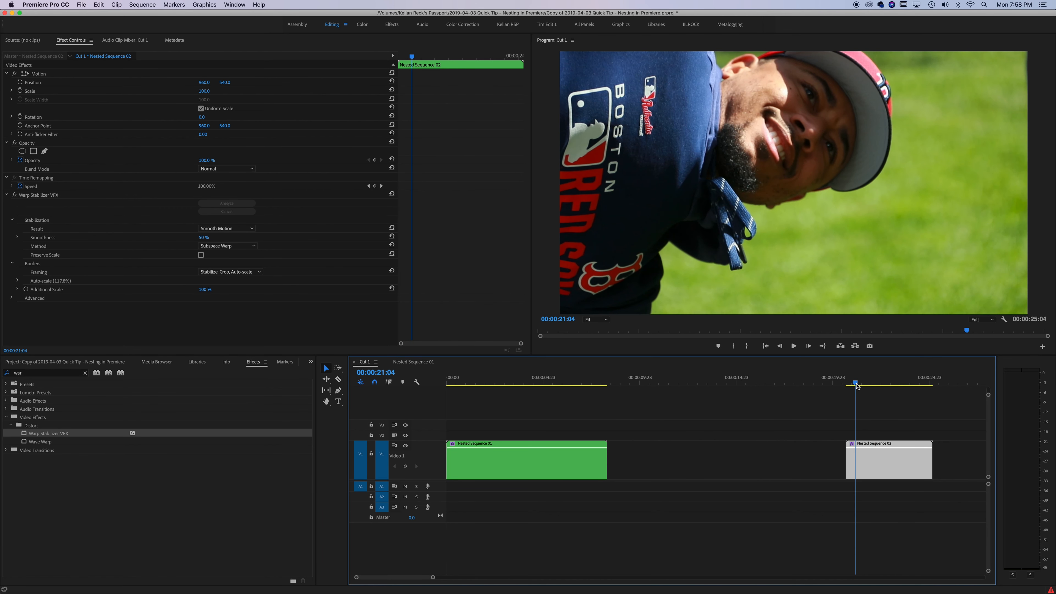
{"action": "left_click", "coordinate": [857, 430]}
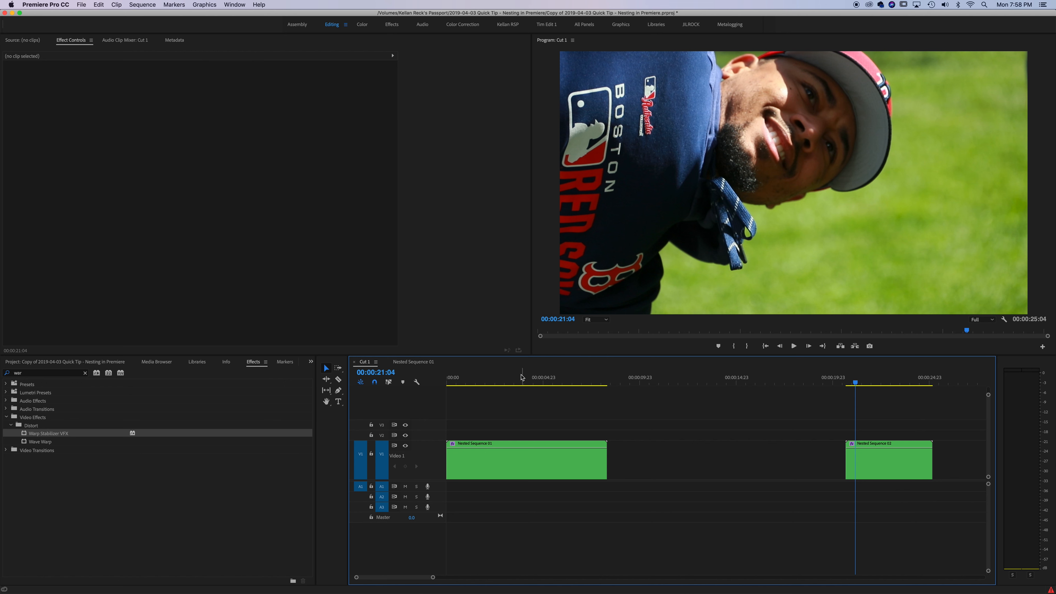
Play the sequence from the beginning and scrub back through Nested Sequence 01 to inspect the frame edges.
{"action": "key", "text": "Home"}
{"action": "key", "text": "space"}
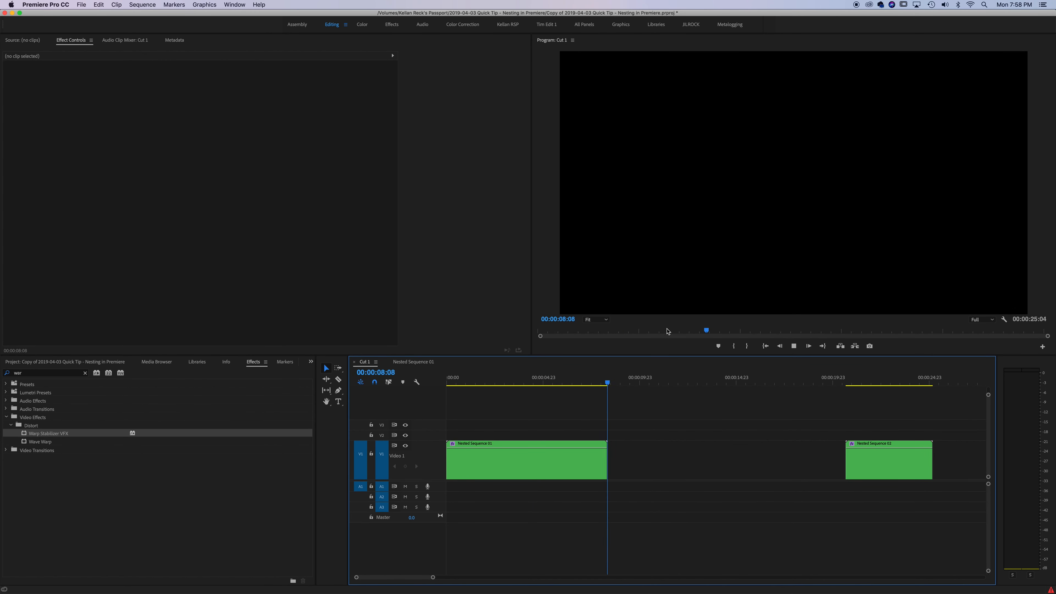
{"action": "left_click_drag", "start_coordinate": [561, 384], "coordinate": [520, 388]}
Set the Motion Scale of Nested Sequence 01 to 108 and play it back to check the framing.
{"action": "left_click", "coordinate": [556, 464]}
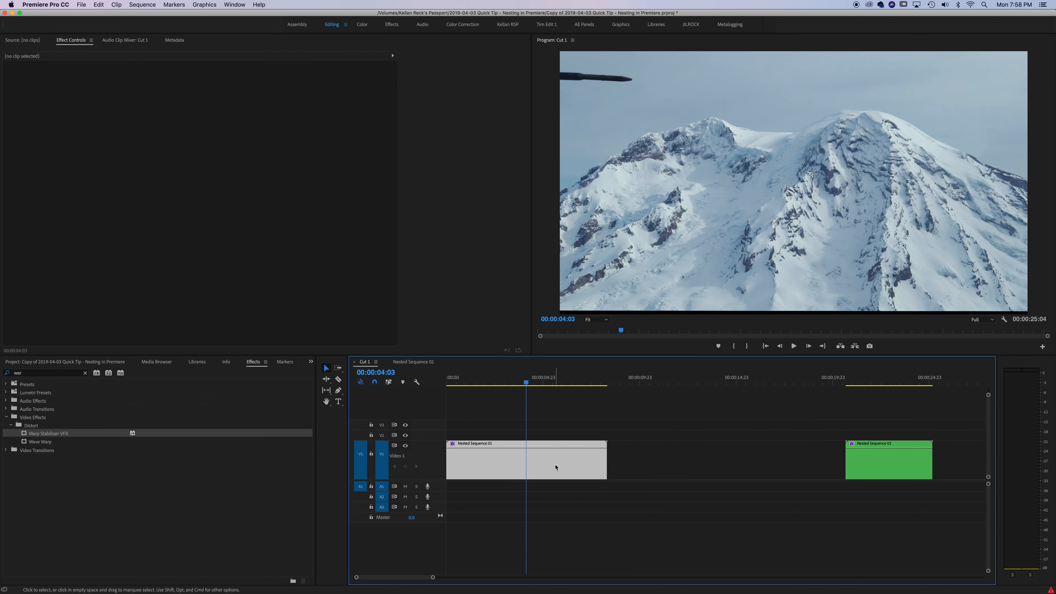
{"action": "left_click", "coordinate": [209, 90]}
{"action": "type", "text": "108"}
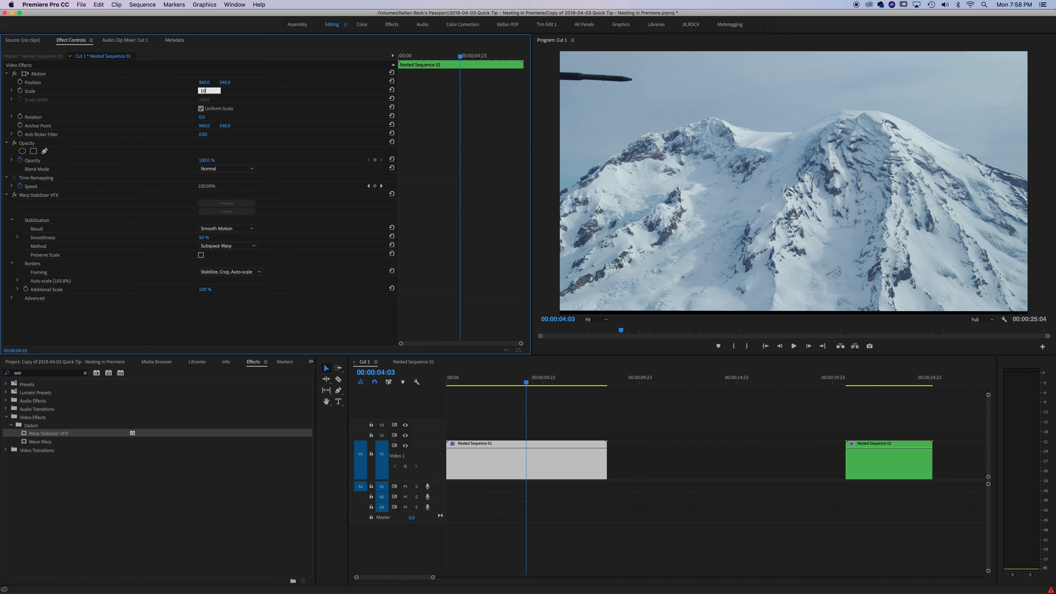
{"action": "key", "text": "Return"}
{"action": "left_click_drag", "start_coordinate": [508, 377], "coordinate": [490, 379]}
{"action": "key", "text": "space"}
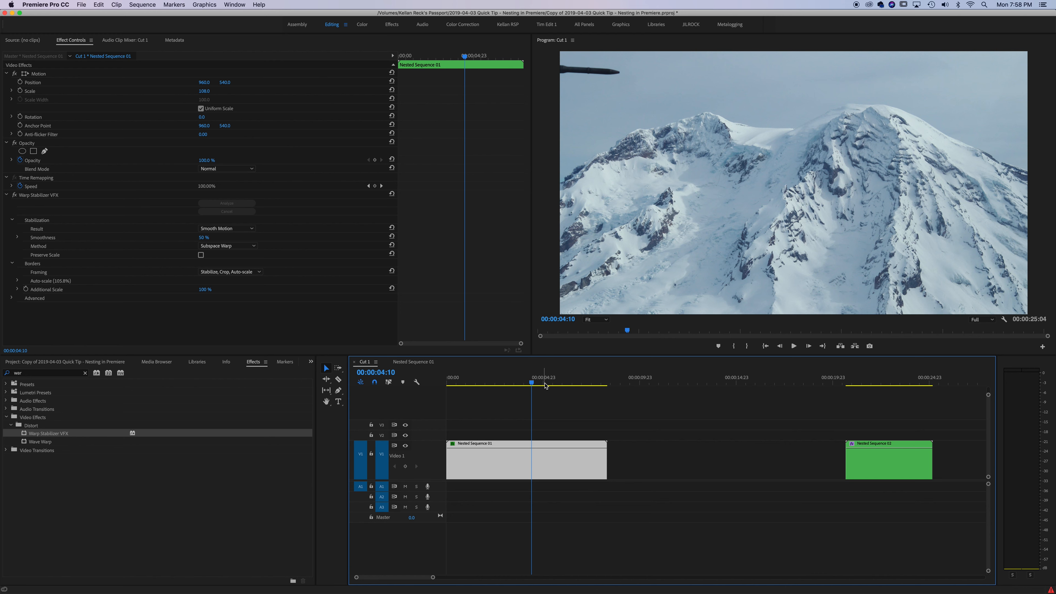
{"action": "left_click", "coordinate": [588, 397]}
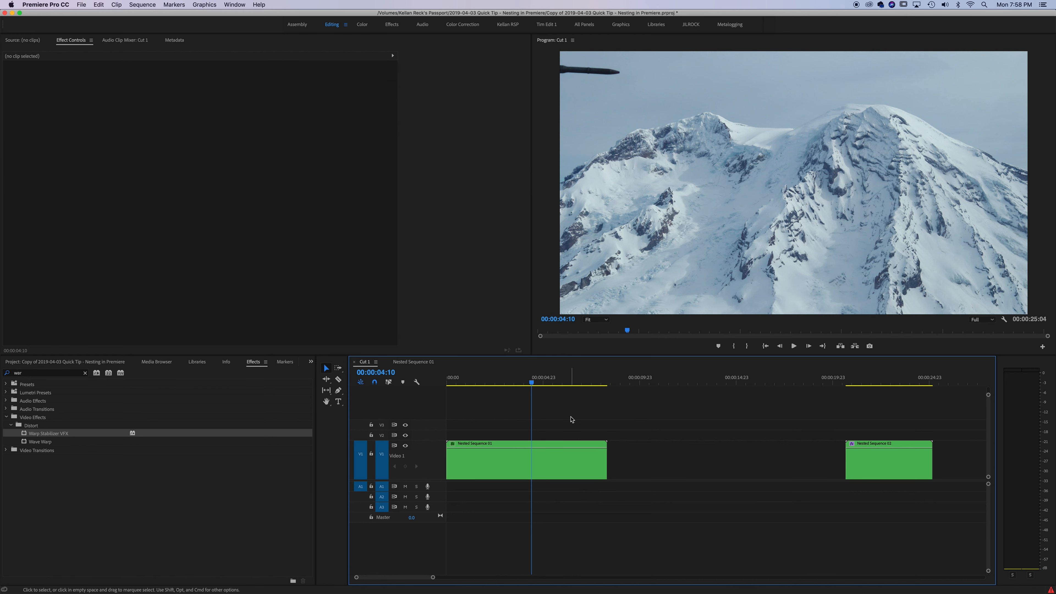